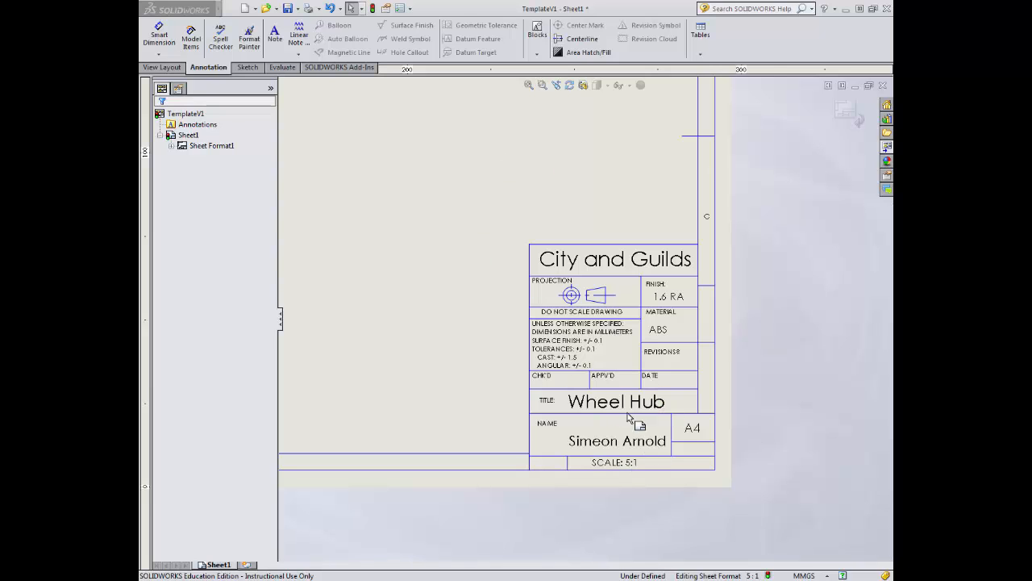
# Leave sheet format editing and return to editing the drawing sheet, with the full sheet in view
pyautogui.rightClick(446, 213)
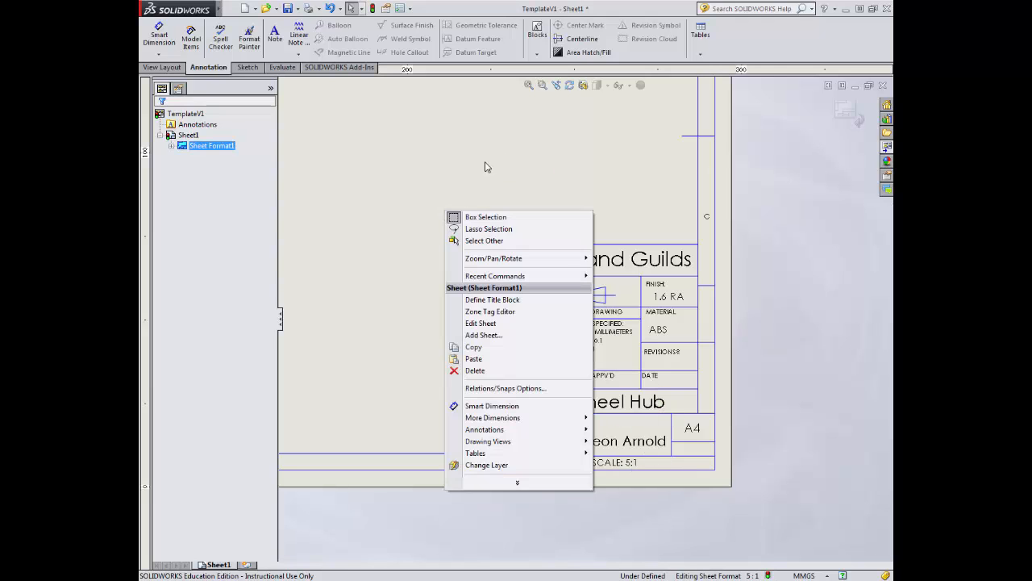
pyautogui.click(489, 322)
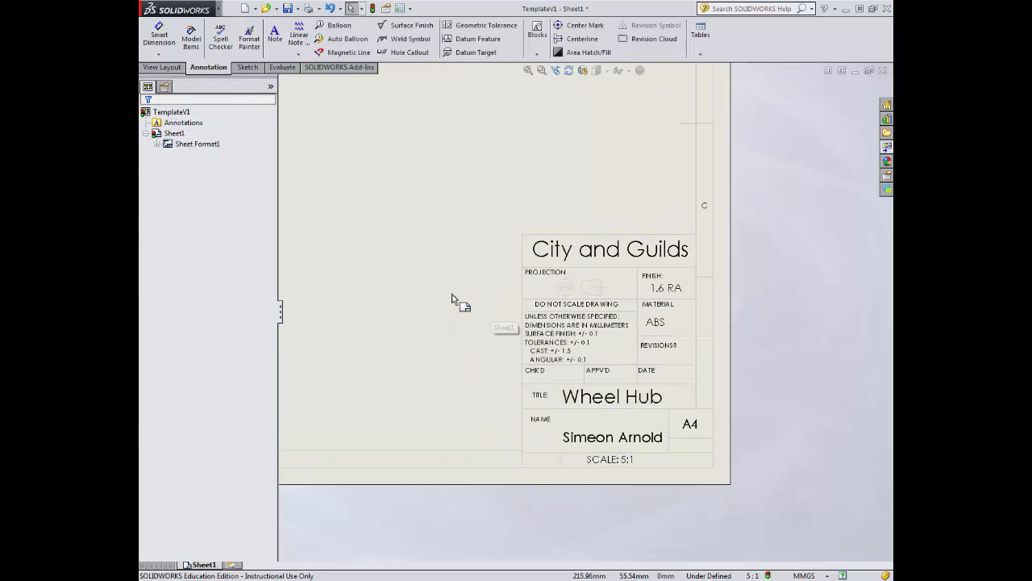
pyautogui.press('f')
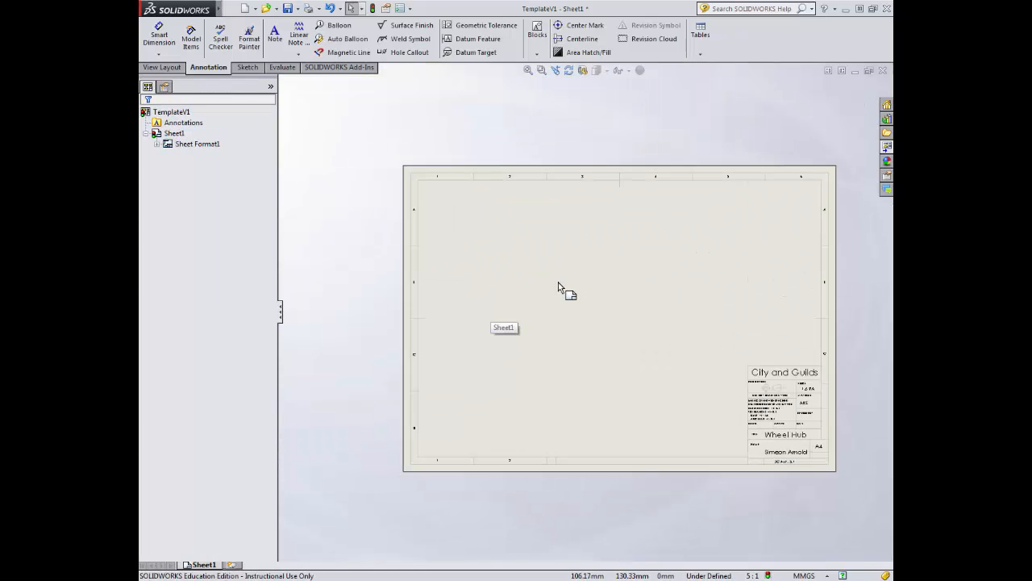
# Load the Wheel hubV2 model views and place its front view on the sheet with the projected top view directly above it
pyautogui.click(887, 147)
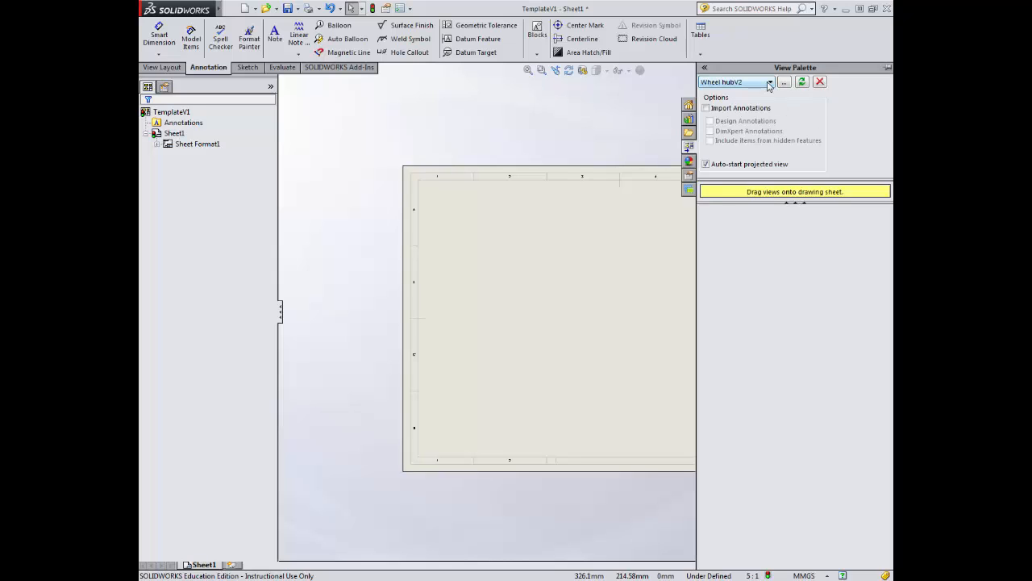
pyautogui.click(801, 82)
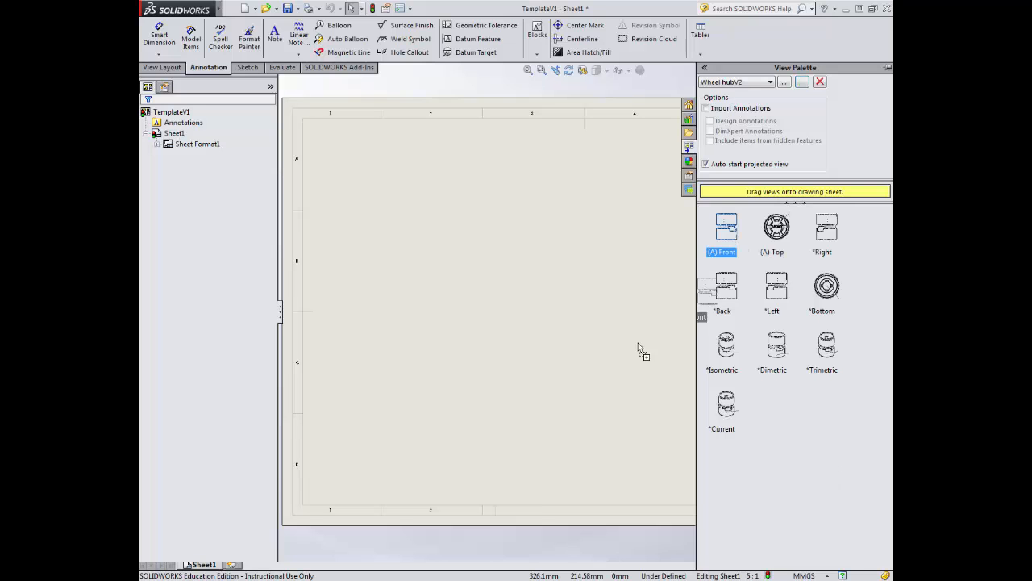
pyautogui.moveTo(638, 349); pyautogui.dragTo(461, 380)
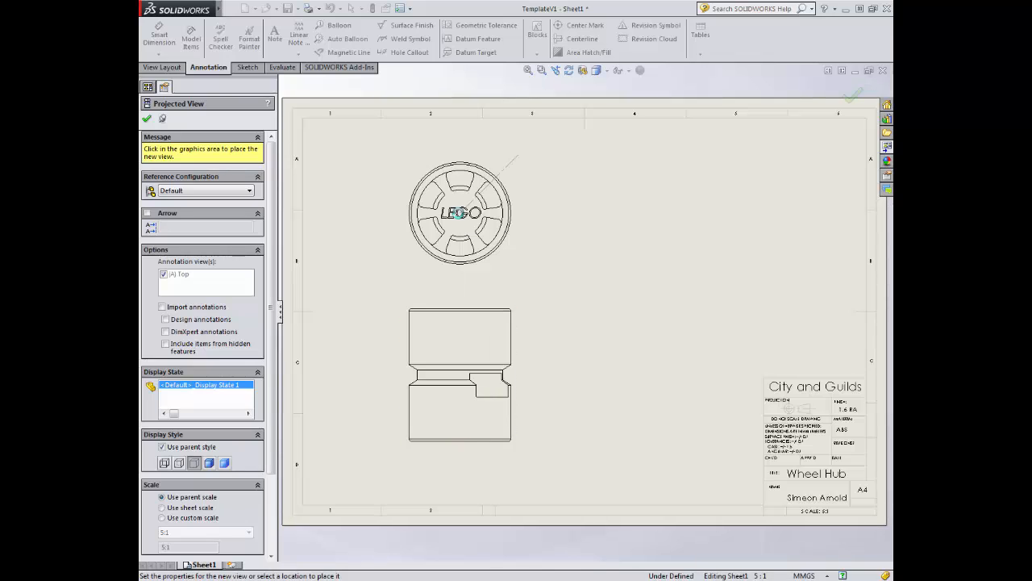
pyautogui.click(458, 212)
pyautogui.click(146, 119)
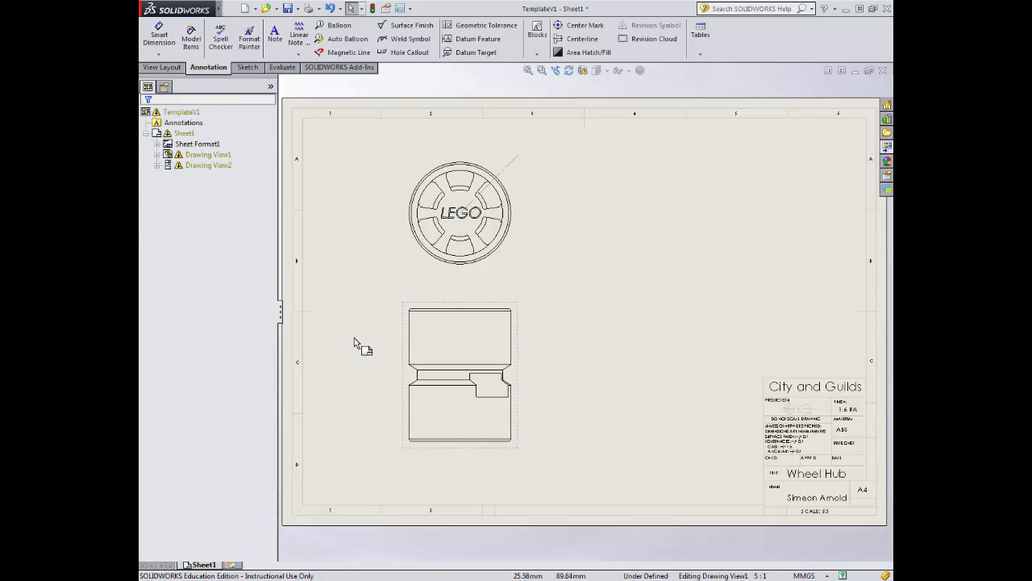
# Set the front view's display style to show hidden lines, and hide the stray diagonal Sketch3 line in the top view
pyautogui.click(403, 343)
pyautogui.click(184, 417)
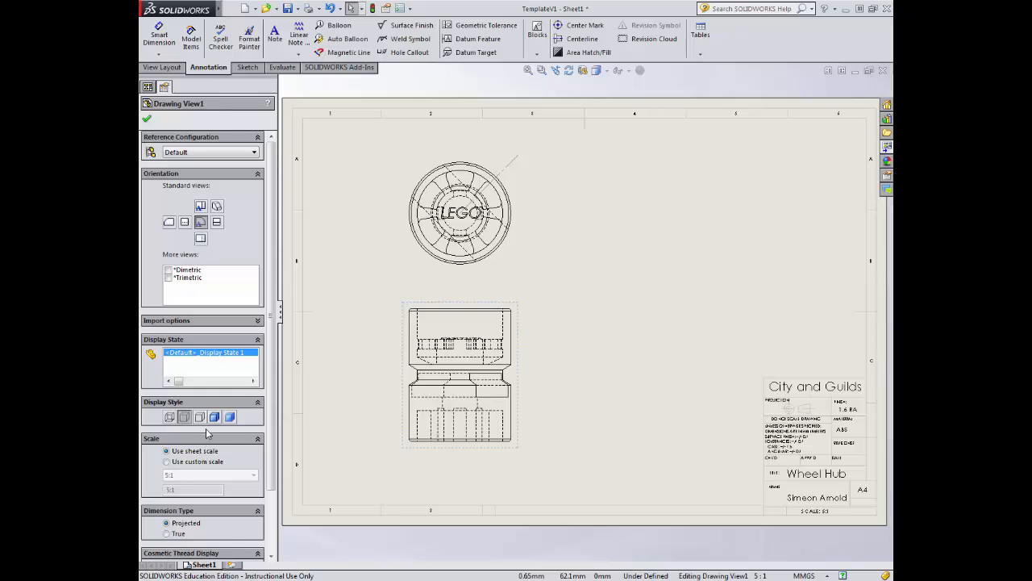
pyautogui.click(147, 121)
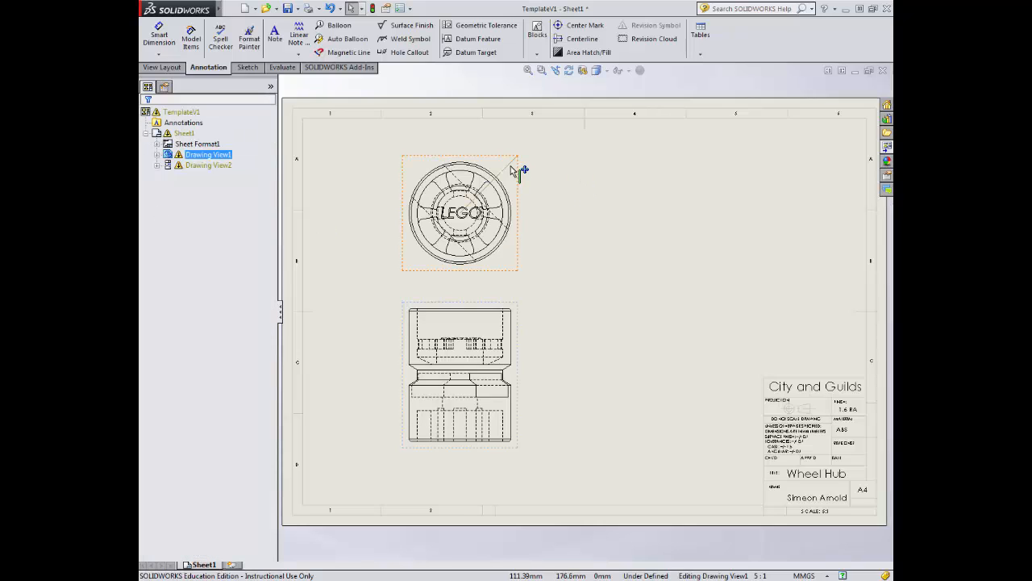
pyautogui.rightClick(513, 169)
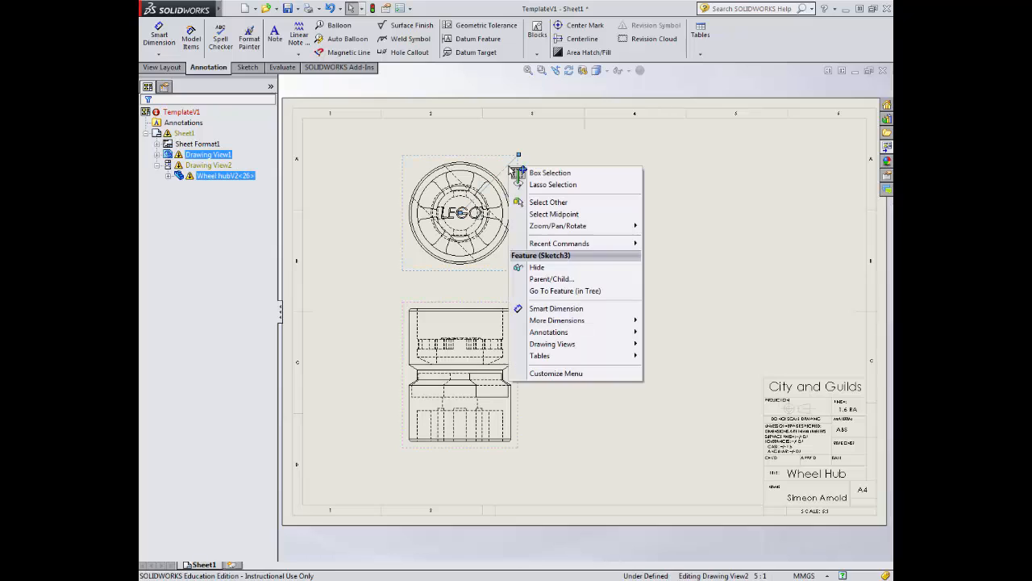
pyautogui.click(536, 266)
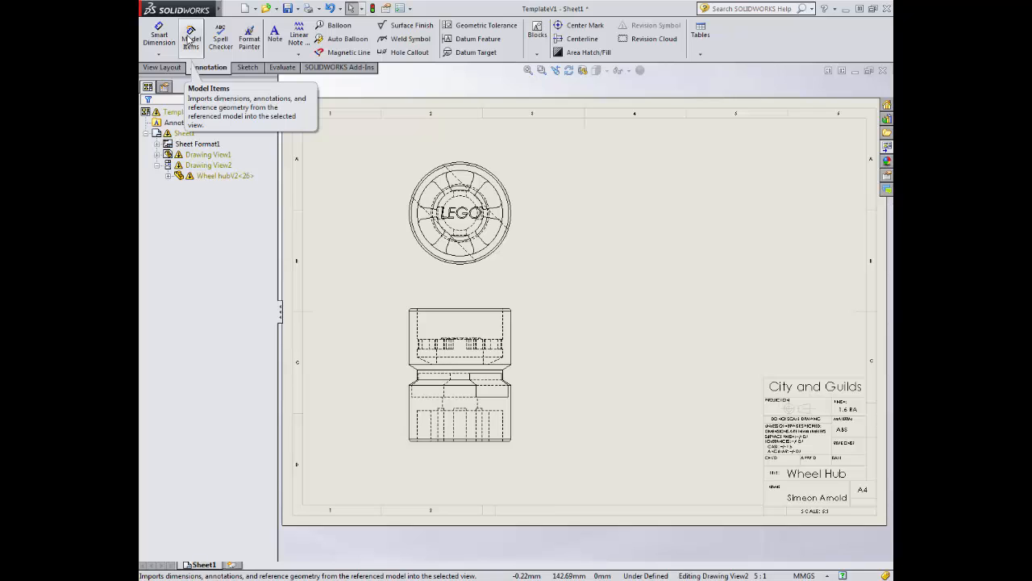
# Import model items from the entire model into all views, including dimensions and all reference geometry
pyautogui.click(189, 38)
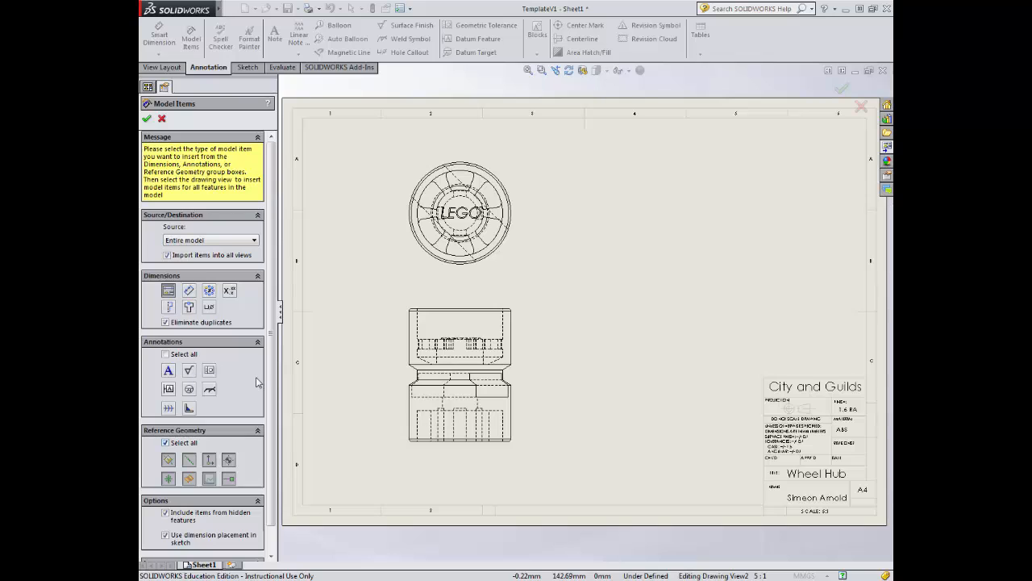
pyautogui.scroll(-2, 242, 403)
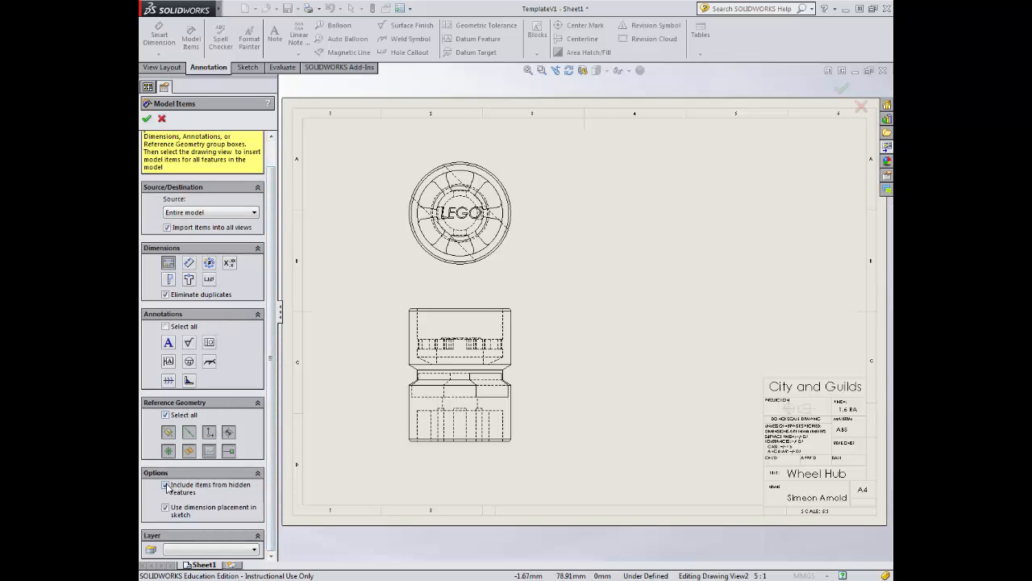
pyautogui.click(147, 119)
# Move the front view's 13 mm height dimension closer to the view and its 5 mm dimension up inside the sheet border
pyautogui.press('z')
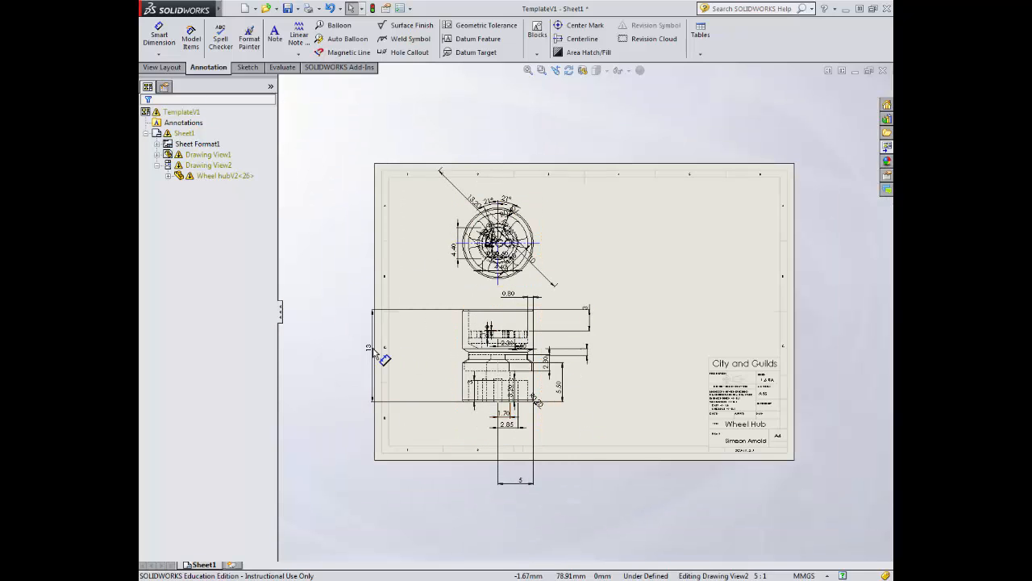
pyautogui.moveTo(374, 348)
pyautogui.mouseDown()
pyautogui.moveTo(435, 355)
pyautogui.moveTo(418, 355)
pyautogui.mouseUp()
pyautogui.scroll(-3, 534, 528)
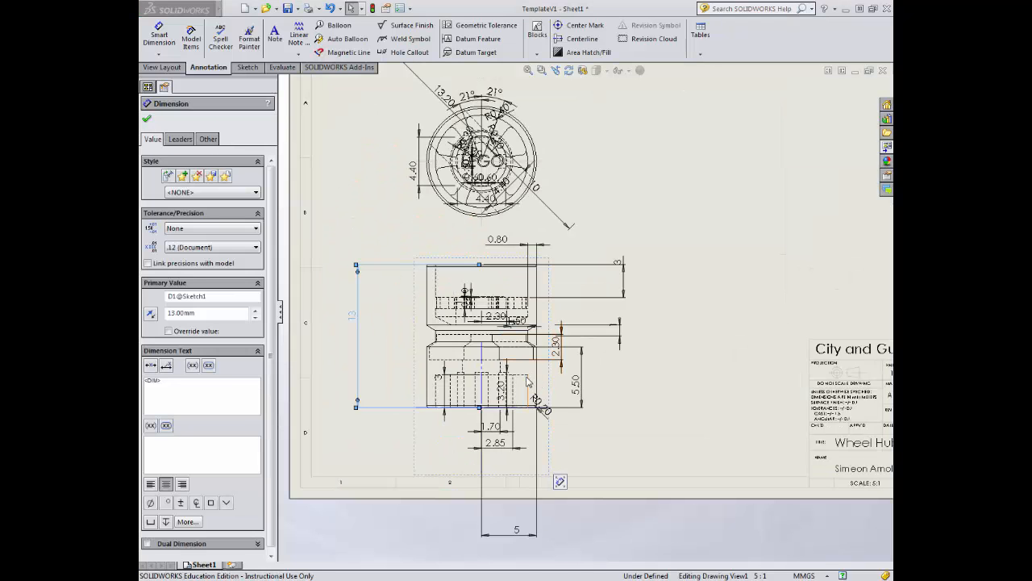
pyautogui.moveTo(526, 543); pyautogui.dragTo(519, 468)
# Delete the diagonal 10 mm and 13.20 mm dimensions from the top view
pyautogui.scroll(-4, 516, 169)
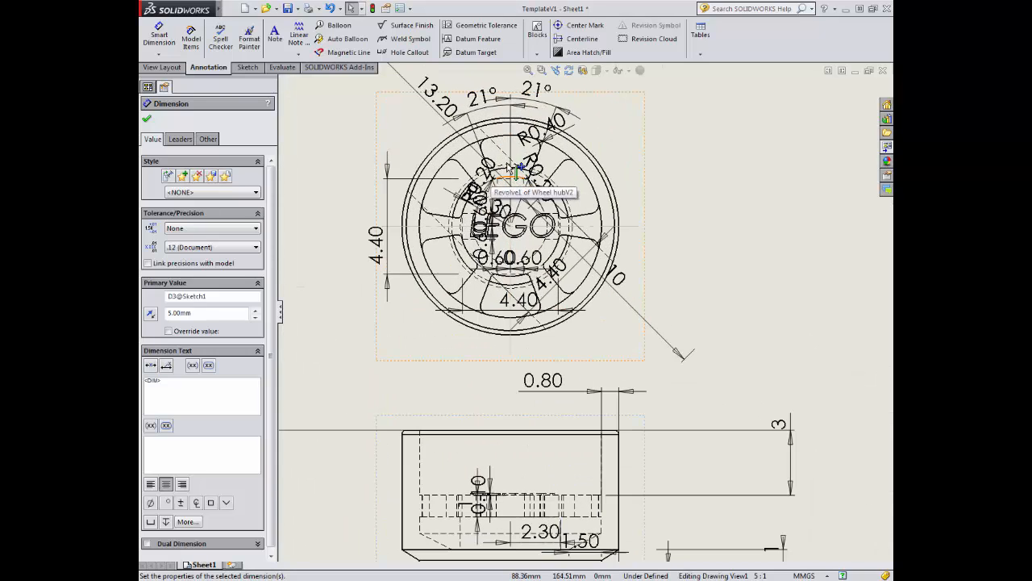
pyautogui.scroll(3, 518, 168)
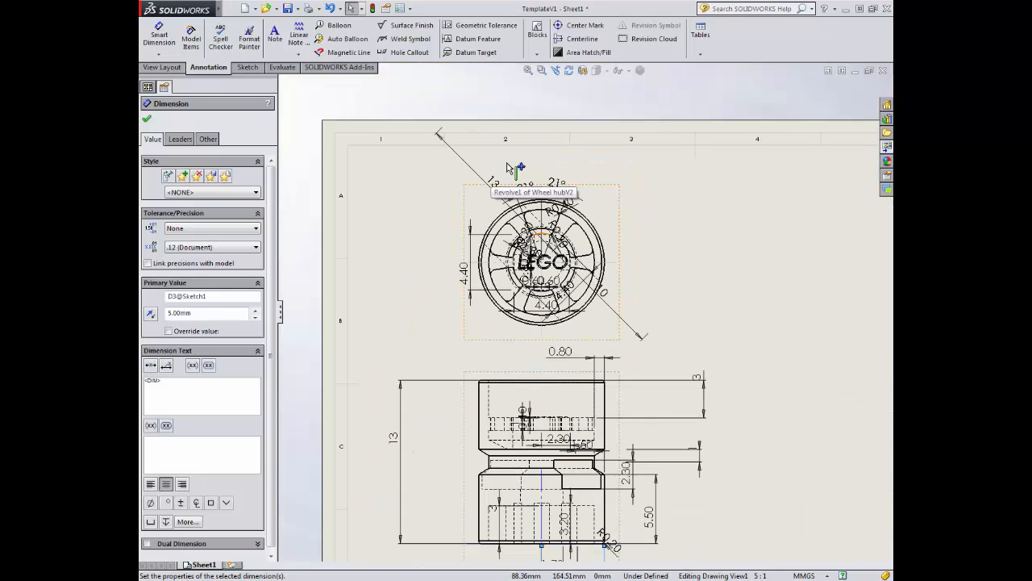
pyautogui.click(620, 318)
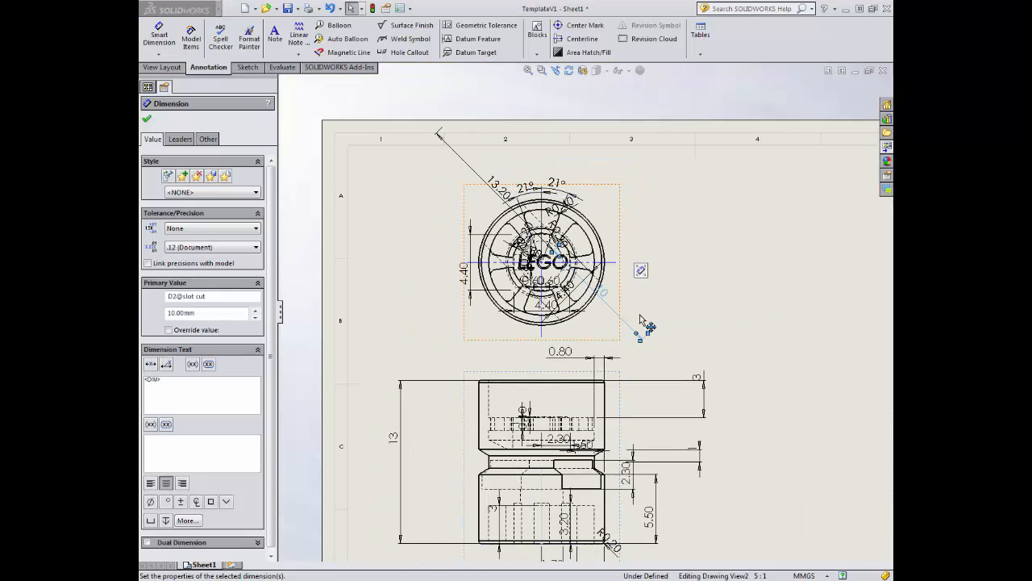
pyautogui.click(699, 338)
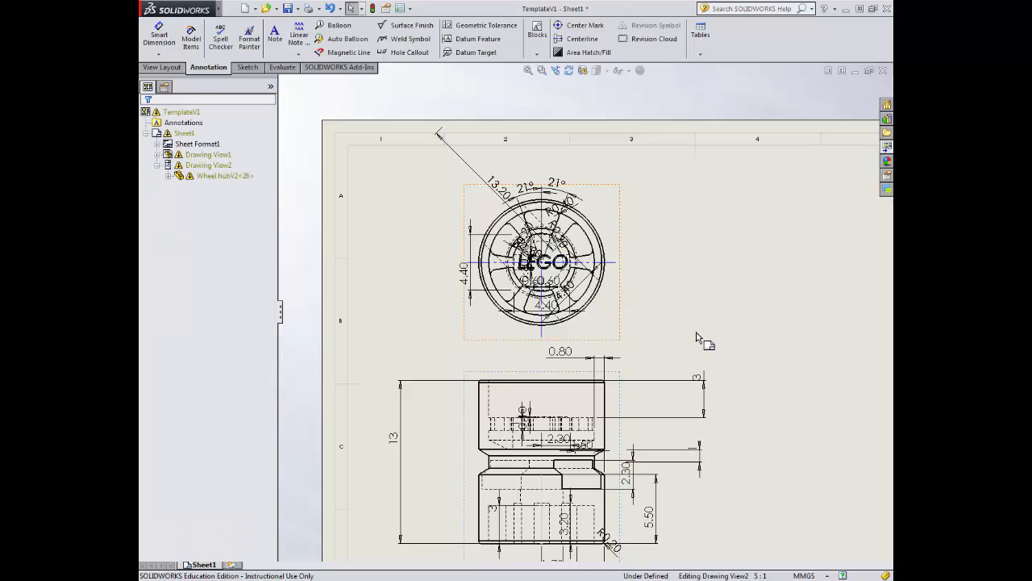
pyautogui.click(463, 160)
pyautogui.press('Delete')
# Move both 21° angle dimensions higher above the top view so that they line up
pyautogui.scroll(-2, 494, 202)
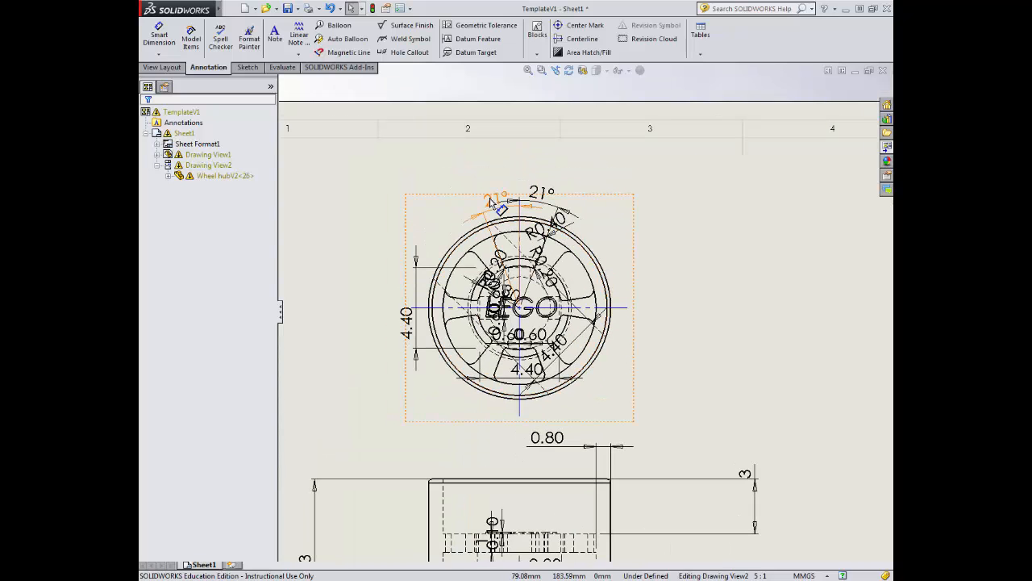
pyautogui.moveTo(493, 201); pyautogui.dragTo(492, 167)
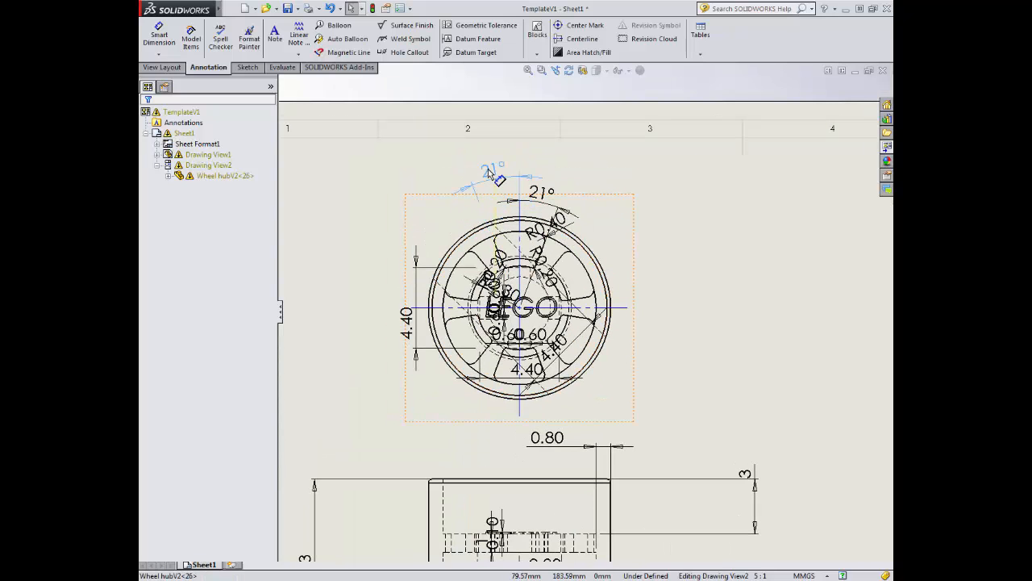
pyautogui.moveTo(546, 194); pyautogui.dragTo(553, 180)
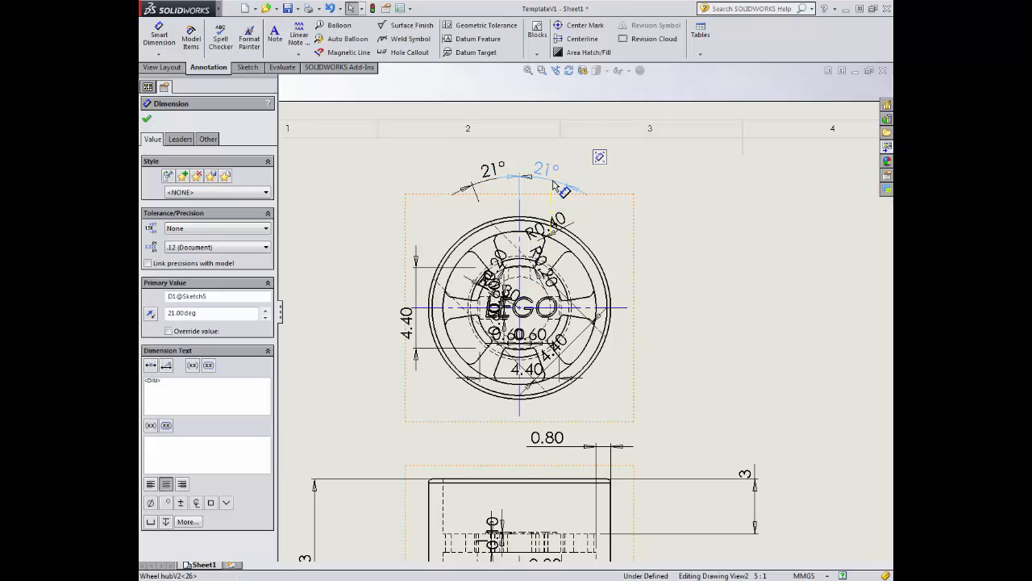
# Move the R0.40 and both R0.20 radius dimensions outside the top view's outer circle
pyautogui.moveTo(552, 223); pyautogui.dragTo(619, 216)
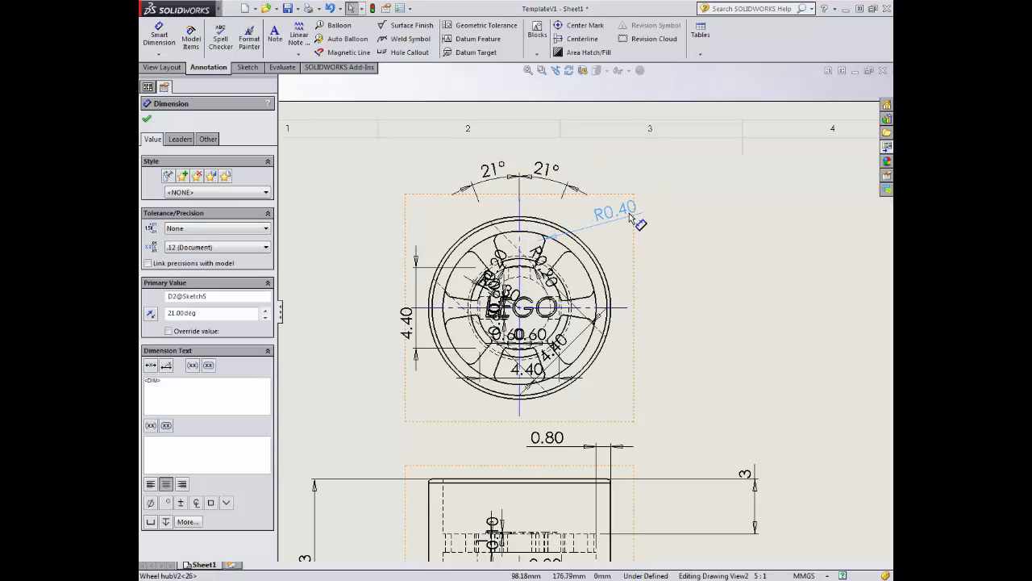
pyautogui.moveTo(555, 279)
pyautogui.mouseDown()
pyautogui.moveTo(622, 259)
pyautogui.moveTo(645, 277)
pyautogui.mouseUp()
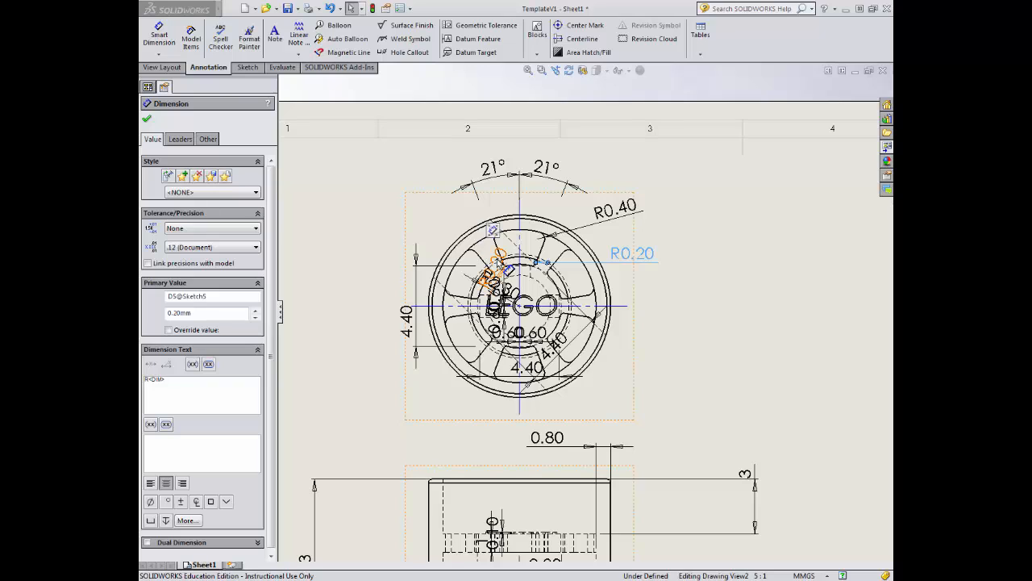
pyautogui.click(499, 258)
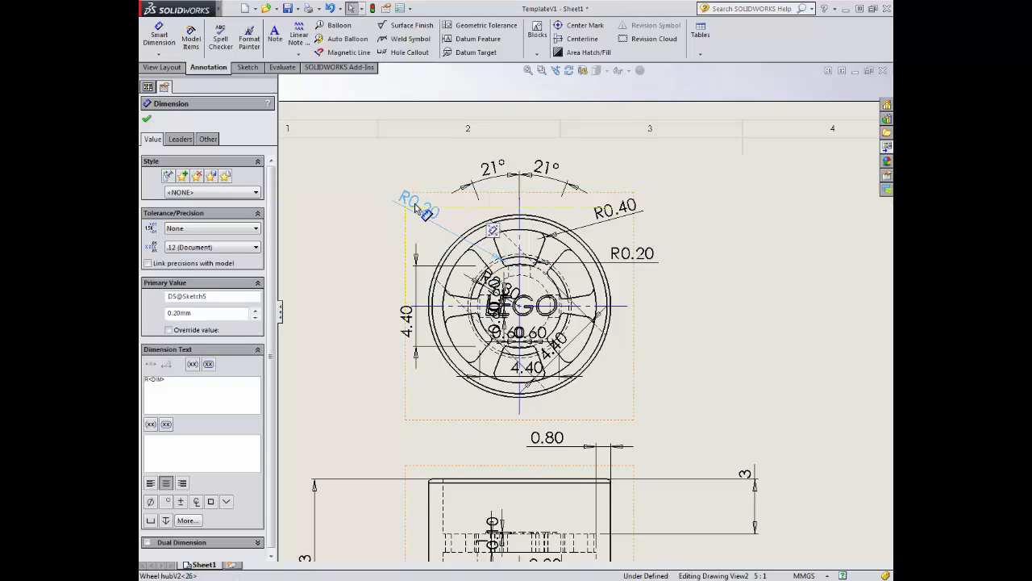
pyautogui.click(416, 208)
# Move the vertical 4.40 and the R2.30 dimensions out to the left of the top view, and a vertical 0.60 dimension to its right
pyautogui.moveTo(404, 316); pyautogui.dragTo(368, 319)
pyautogui.moveTo(484, 283); pyautogui.dragTo(339, 212)
pyautogui.click(340, 212)
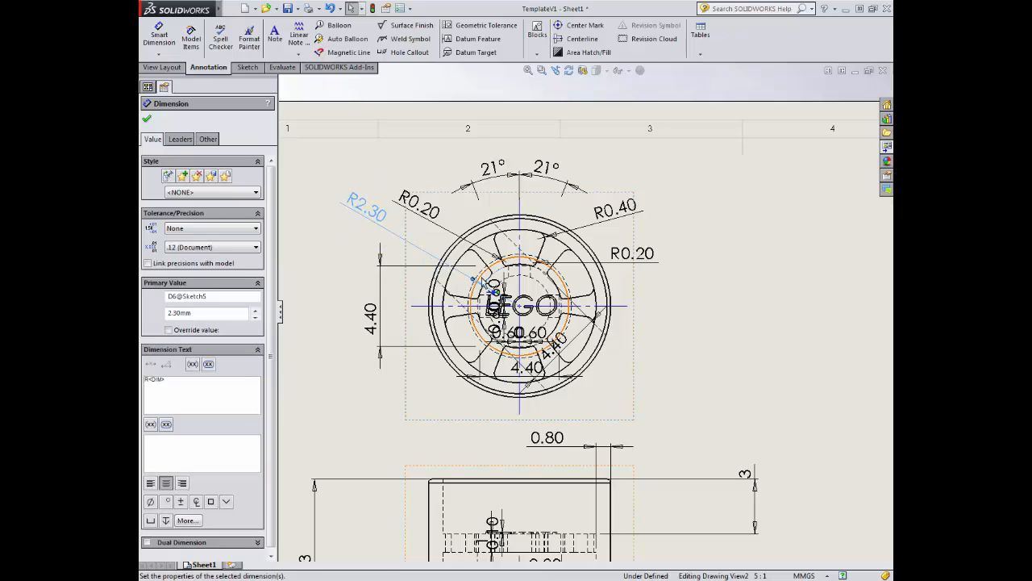
pyautogui.moveTo(584, 290); pyautogui.dragTo(643, 292)
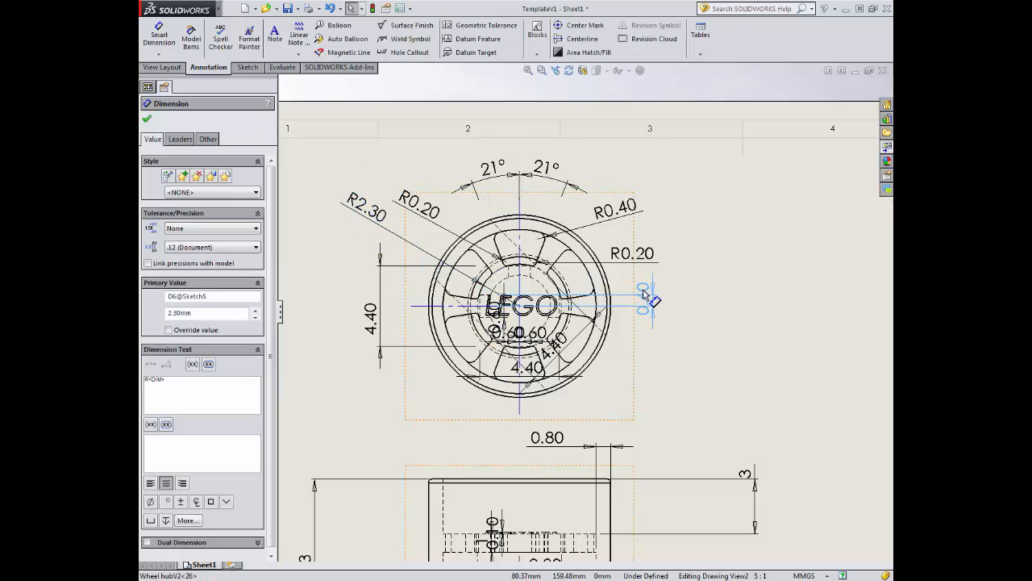
# Place the horizontal 4.40 and both horizontal 0.60 dimensions beneath the top view, and shift the view slightly up
pyautogui.moveTo(504, 334)
pyautogui.mouseDown()
pyautogui.moveTo(498, 421)
pyautogui.moveTo(499, 410)
pyautogui.mouseUp()
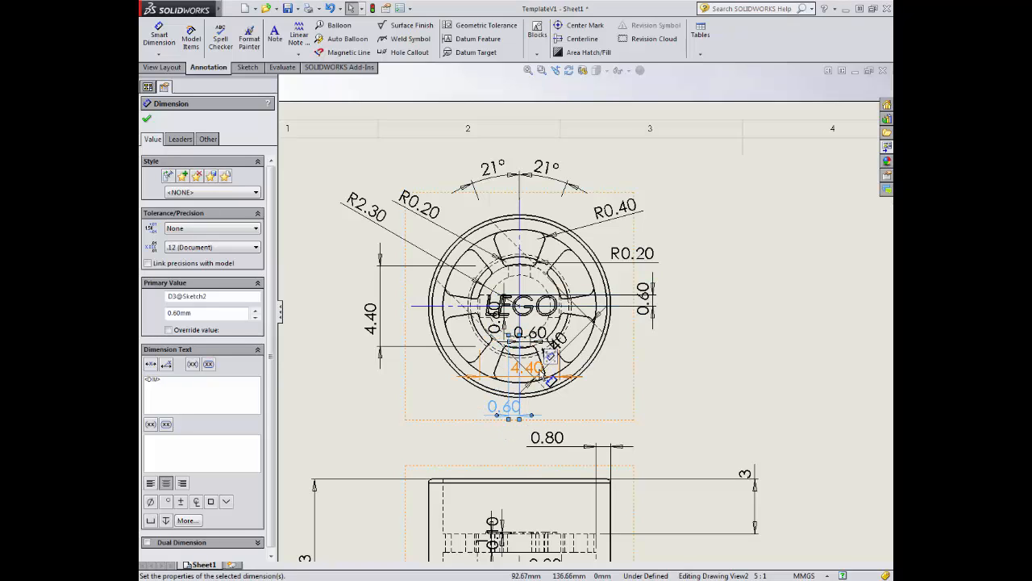
pyautogui.moveTo(540, 371); pyautogui.dragTo(533, 436)
pyautogui.moveTo(603, 419); pyautogui.dragTo(611, 411)
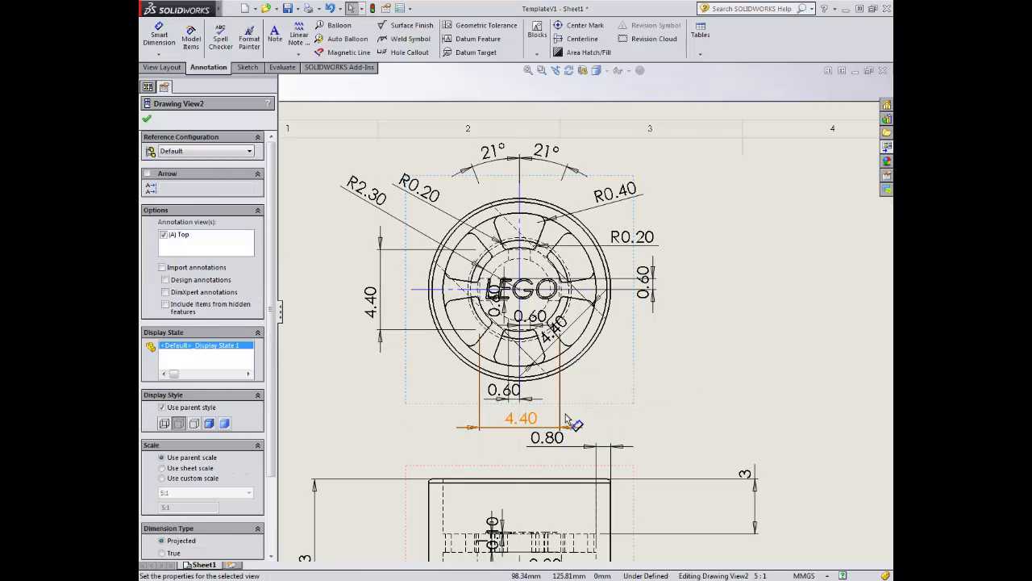
pyautogui.moveTo(504, 395)
pyautogui.mouseDown()
pyautogui.moveTo(483, 391)
pyautogui.moveTo(488, 403)
pyautogui.mouseUp()
pyautogui.moveTo(533, 317)
pyautogui.mouseDown()
pyautogui.moveTo(588, 393)
pyautogui.moveTo(604, 395)
pyautogui.mouseUp()
# Move the front view slightly down the sheet to widen the gap below the top view
pyautogui.scroll(6, 622, 447)
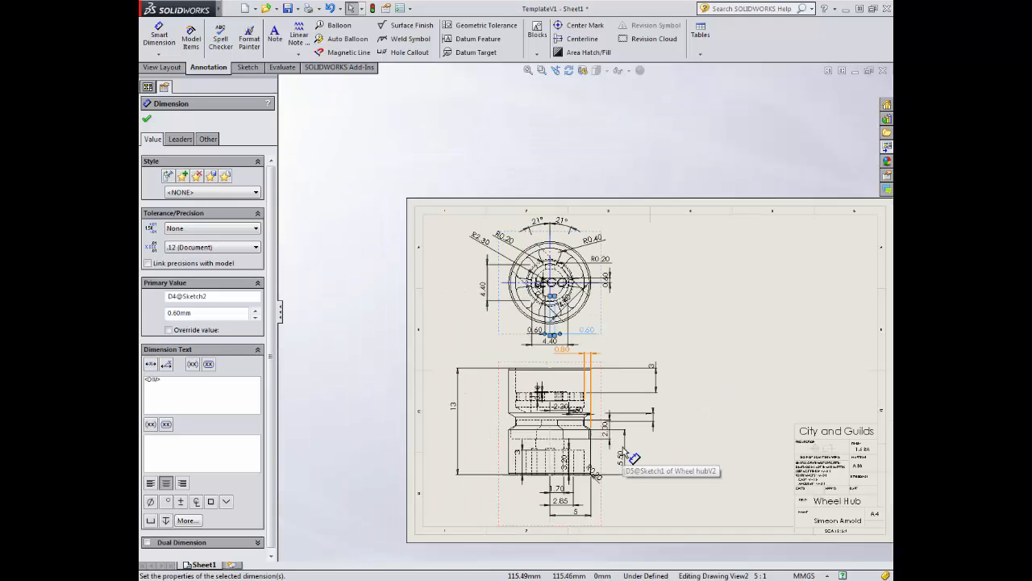
pyautogui.scroll(-3, 620, 454)
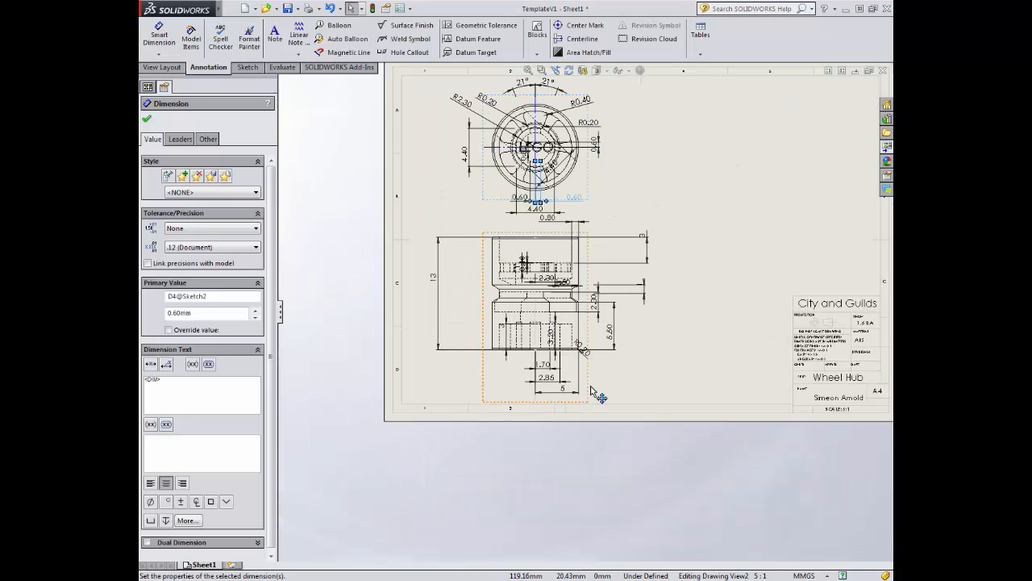
pyautogui.moveTo(587, 390); pyautogui.dragTo(587, 403)
# Space out the horizontal 4.40 and both horizontal 0.60 dimensions beneath the top view so their texts do not crowd
pyautogui.scroll(-3, 559, 251)
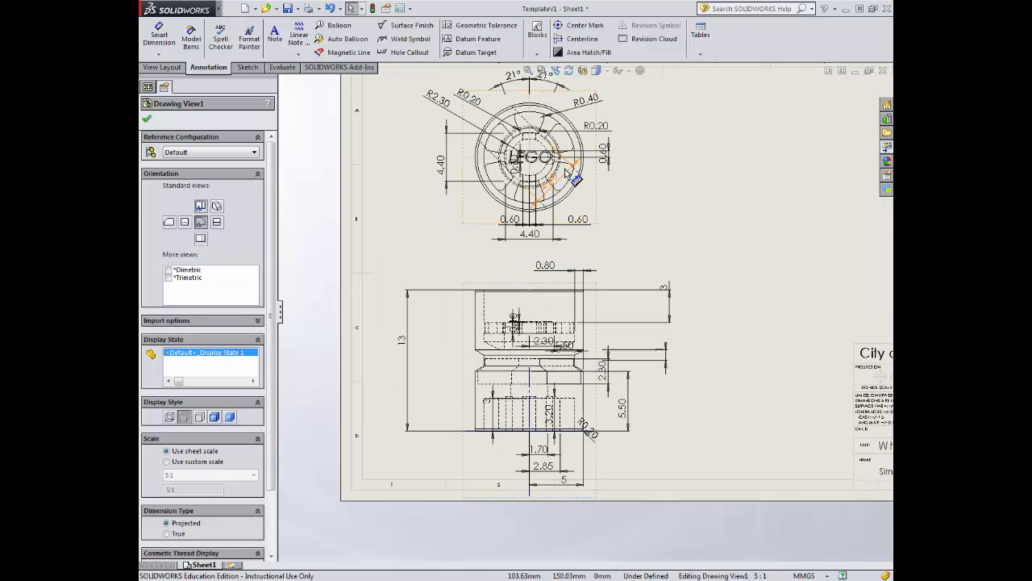
pyautogui.scroll(1, 559, 250)
pyautogui.moveTo(539, 315); pyautogui.dragTo(541, 335)
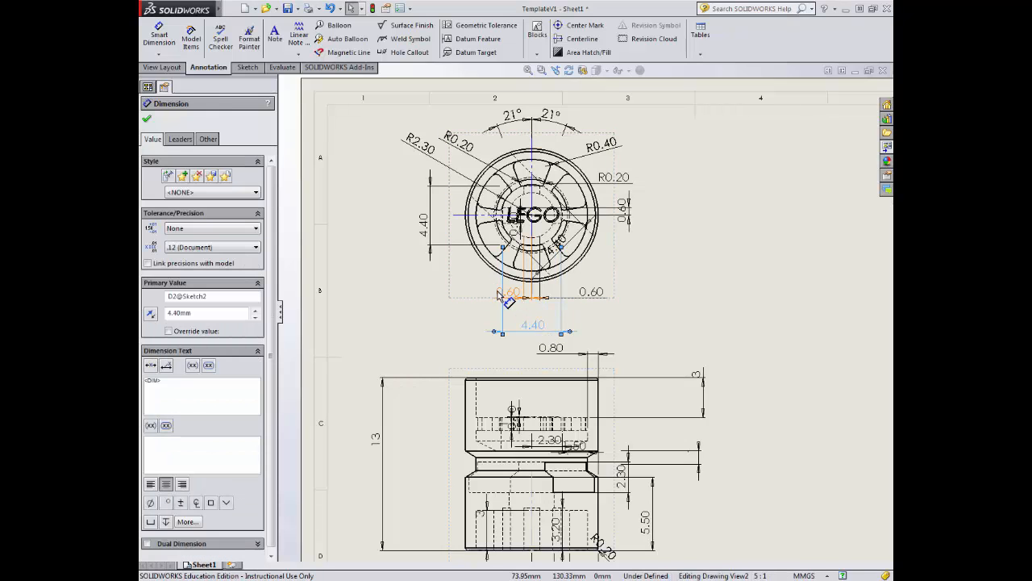
pyautogui.moveTo(480, 306); pyautogui.dragTo(480, 306)
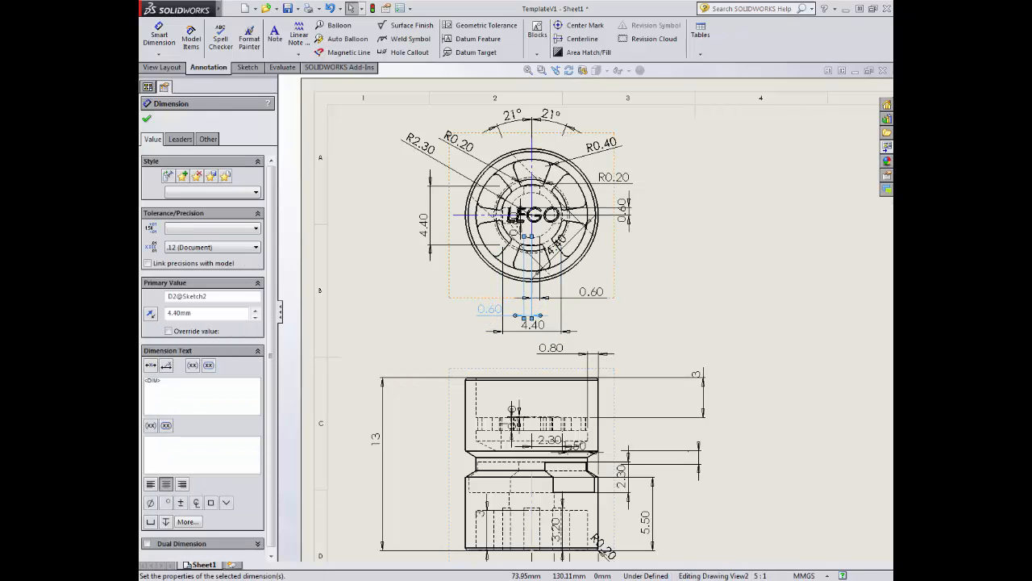
pyautogui.click(597, 299)
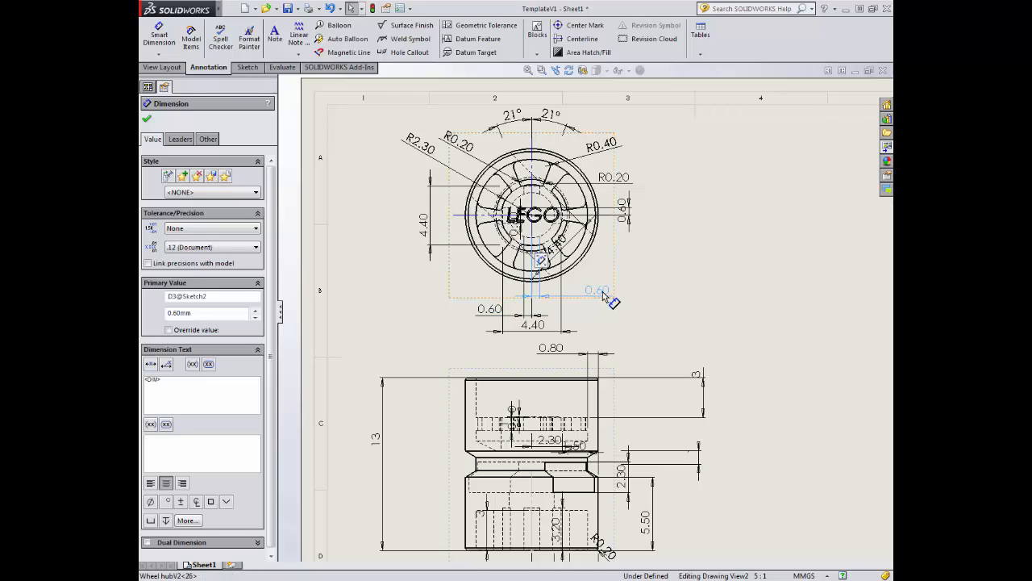
pyautogui.moveTo(492, 313); pyautogui.dragTo(486, 303)
pyautogui.click(539, 325)
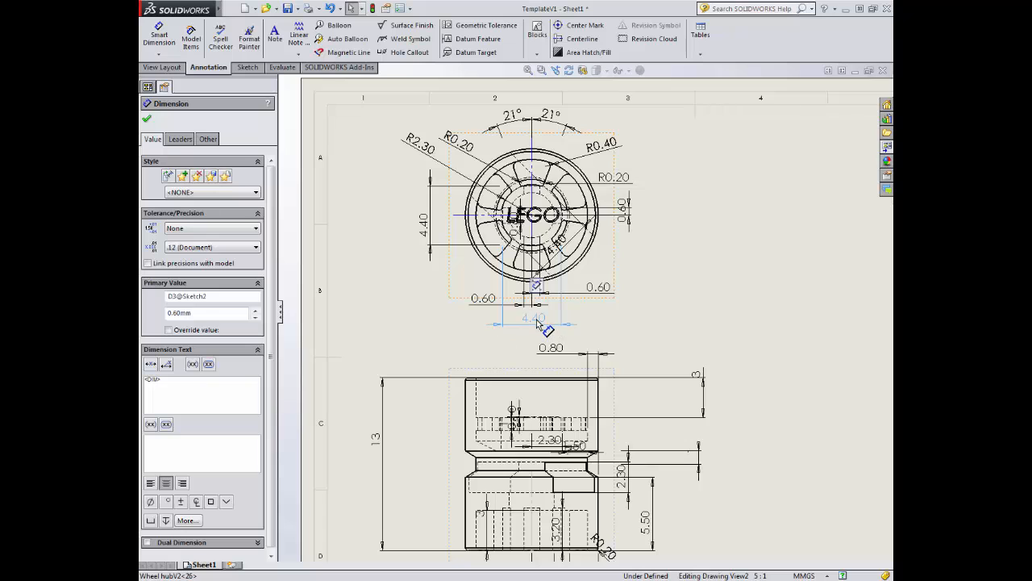
# Move the slanted 4.40 dimension and the inner vertical 0.60 outside the top view's outer circle, and raise the other vertical 0.60 text
pyautogui.moveTo(556, 242); pyautogui.dragTo(642, 308)
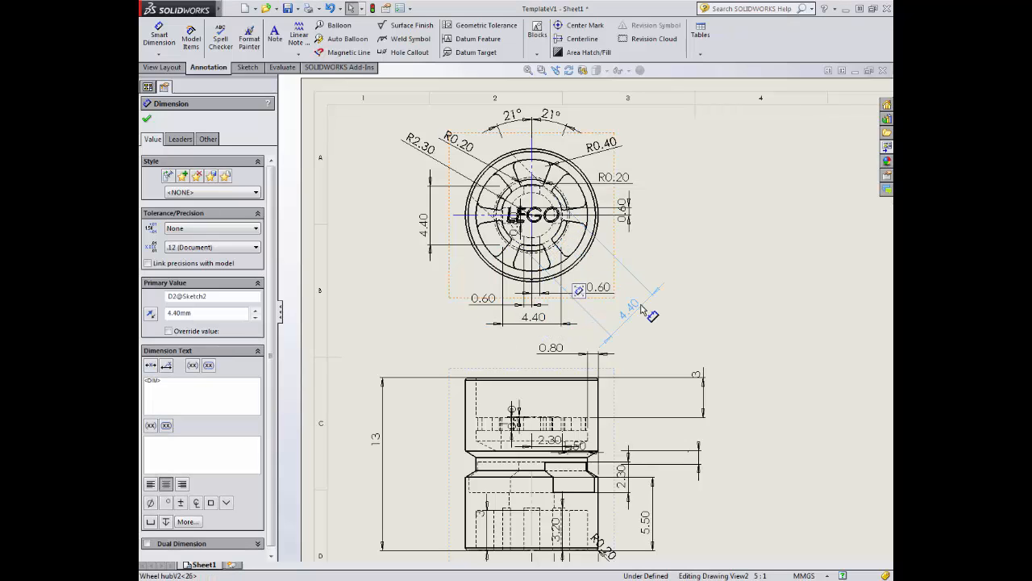
pyautogui.scroll(-3, 541, 232)
pyautogui.moveTo(512, 255)
pyautogui.mouseDown()
pyautogui.moveTo(735, 262)
pyautogui.moveTo(751, 284)
pyautogui.mouseUp()
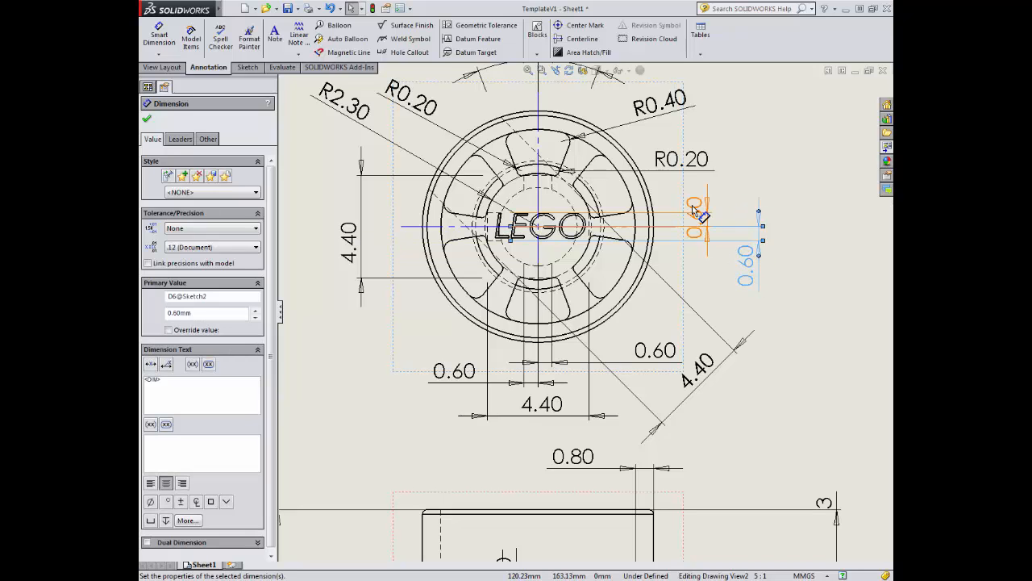
pyautogui.moveTo(693, 216)
pyautogui.mouseDown()
pyautogui.moveTo(719, 199)
pyautogui.moveTo(701, 258)
pyautogui.moveTo(738, 171)
pyautogui.moveTo(718, 166)
pyautogui.mouseUp()
pyautogui.click(682, 159)
pyautogui.scroll(3, 585, 312)
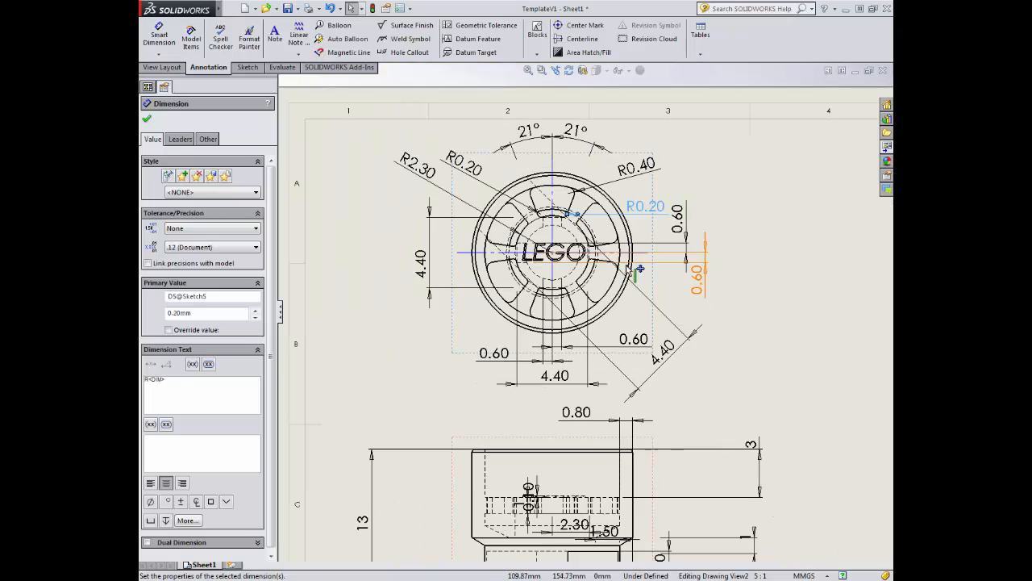
# Move the 0.10 and both vertical 1 dimensions to the left of the front view, and the horizontal 2.30 and 1.50 above it
pyautogui.scroll(3, 587, 448)
pyautogui.scroll(-4, 584, 448)
pyautogui.moveTo(532, 330)
pyautogui.mouseDown()
pyautogui.moveTo(402, 339)
pyautogui.moveTo(387, 320)
pyautogui.moveTo(423, 300)
pyautogui.mouseUp()
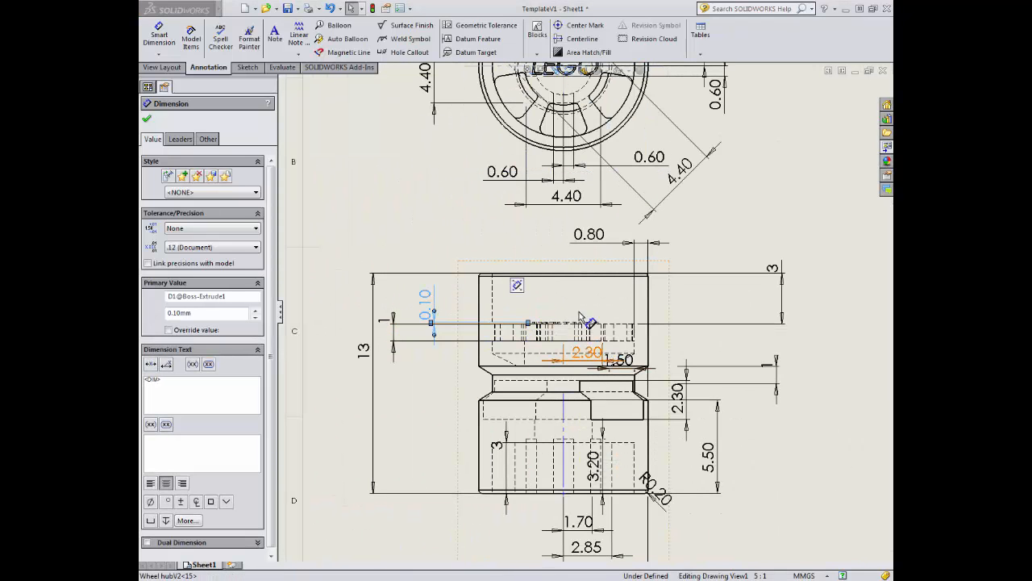
pyautogui.moveTo(591, 353)
pyautogui.mouseDown()
pyautogui.moveTo(579, 253)
pyautogui.moveTo(593, 452)
pyautogui.moveTo(582, 256)
pyautogui.mouseUp()
pyautogui.moveTo(618, 359)
pyautogui.mouseDown()
pyautogui.moveTo(651, 291)
pyautogui.moveTo(721, 259)
pyautogui.moveTo(698, 242)
pyautogui.moveTo(701, 252)
pyautogui.mouseUp()
pyautogui.moveTo(772, 371); pyautogui.dragTo(426, 361)
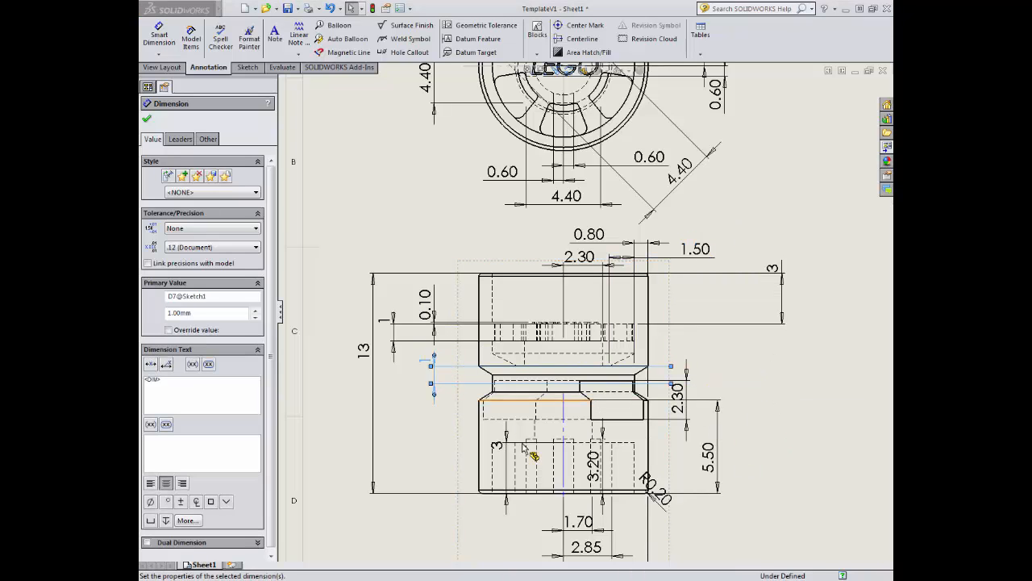
# Place the front view's lower 3 and 5.50 dimensions on its left and the 3.20 on its right, and shift the R0.20 and vertical 2.30 outward
pyautogui.moveTo(498, 443)
pyautogui.mouseDown()
pyautogui.moveTo(406, 448)
pyautogui.moveTo(430, 445)
pyautogui.mouseUp()
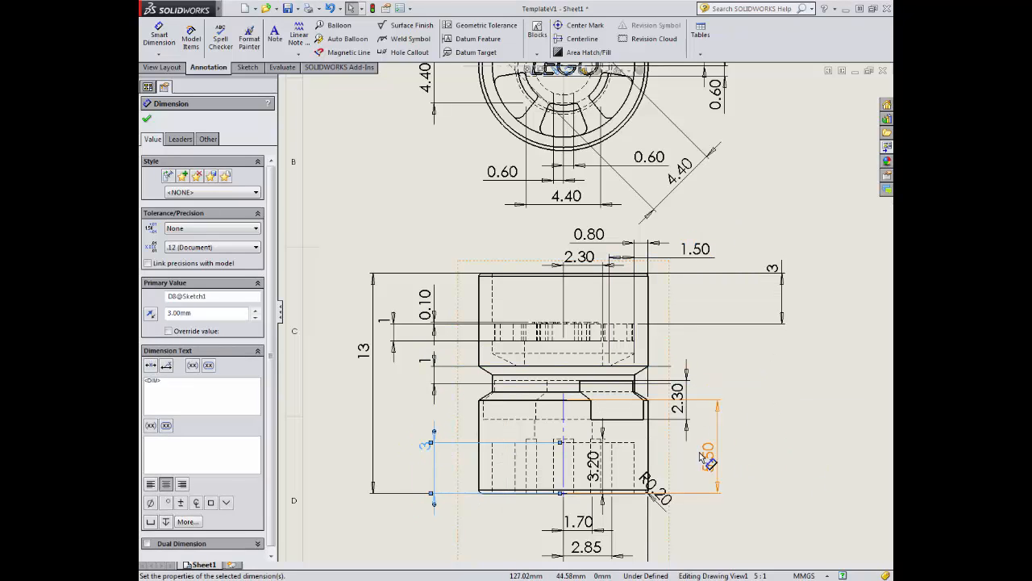
pyautogui.moveTo(708, 457); pyautogui.dragTo(393, 442)
pyautogui.moveTo(595, 466); pyautogui.dragTo(716, 464)
pyautogui.moveTo(658, 489); pyautogui.dragTo(691, 535)
pyautogui.moveTo(680, 400); pyautogui.dragTo(697, 399)
pyautogui.scroll(2, 643, 478)
# Stack the 1.70, 2.85 and 5 dimensions closer together beneath the front view
pyautogui.moveTo(580, 463); pyautogui.dragTo(581, 454)
pyautogui.scroll(-2, 588, 455)
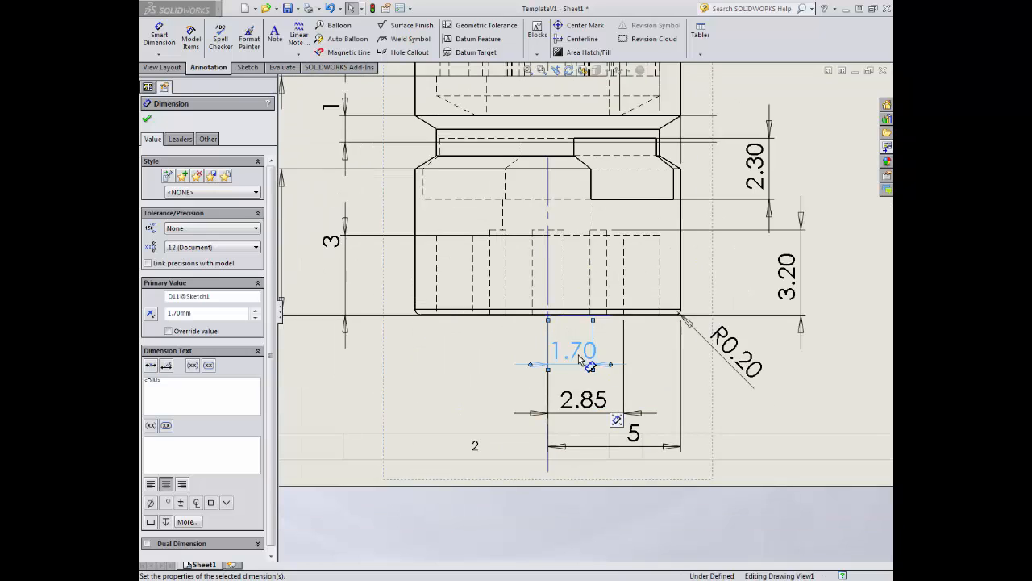
pyautogui.moveTo(585, 358); pyautogui.dragTo(584, 347)
pyautogui.moveTo(591, 407); pyautogui.dragTo(589, 375)
pyautogui.moveTo(596, 435)
pyautogui.mouseDown()
pyautogui.moveTo(635, 401)
pyautogui.moveTo(628, 406)
pyautogui.mouseUp()
pyautogui.scroll(5, 582, 308)
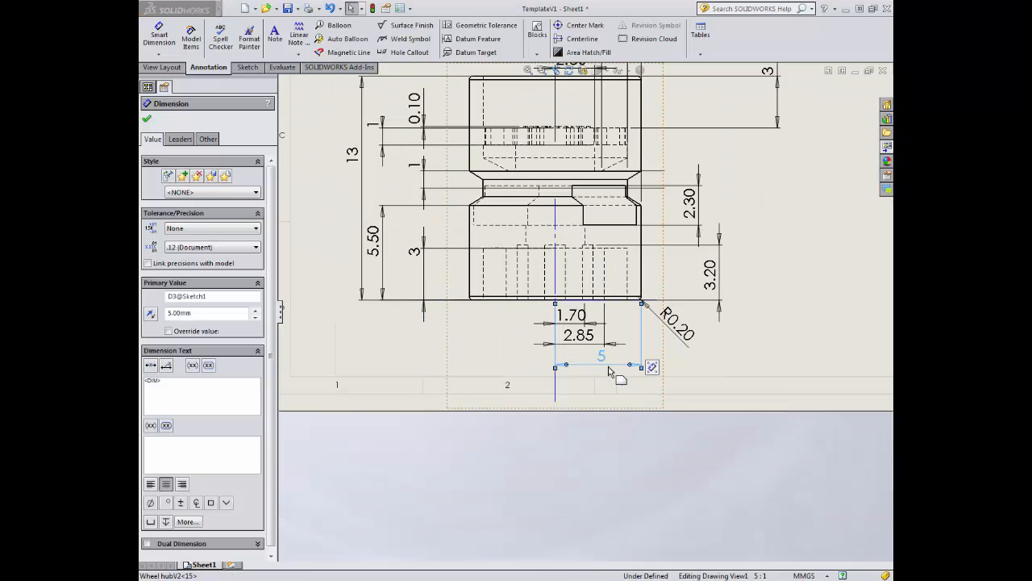
pyautogui.scroll(2, 632, 236)
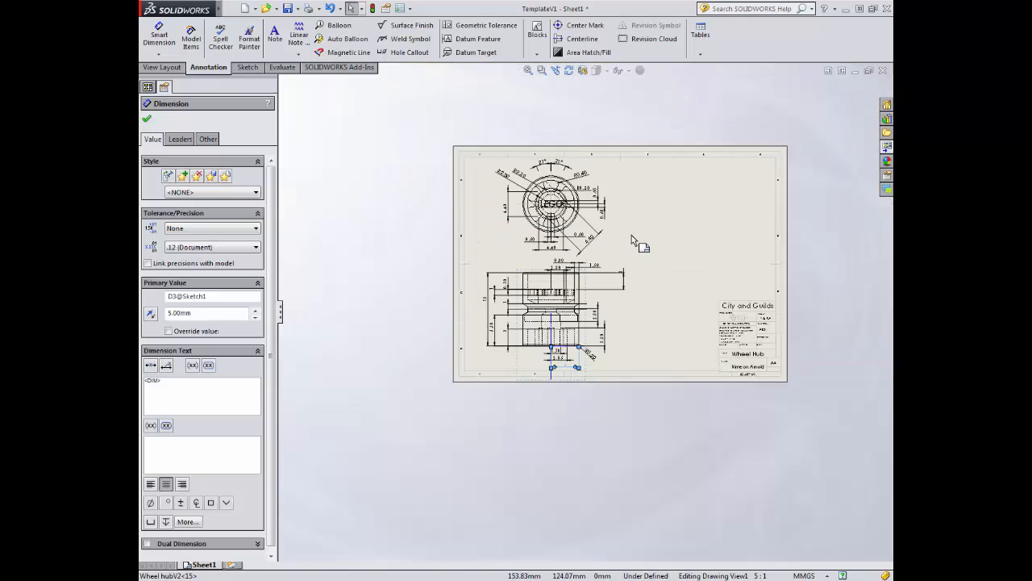
pyautogui.scroll(-3, 685, 256)
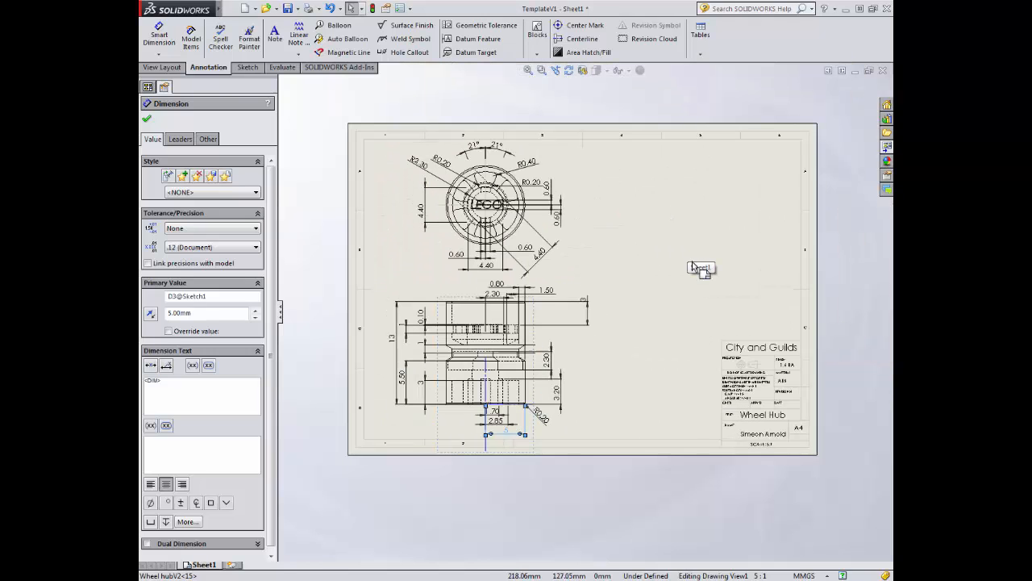
pyautogui.click(147, 121)
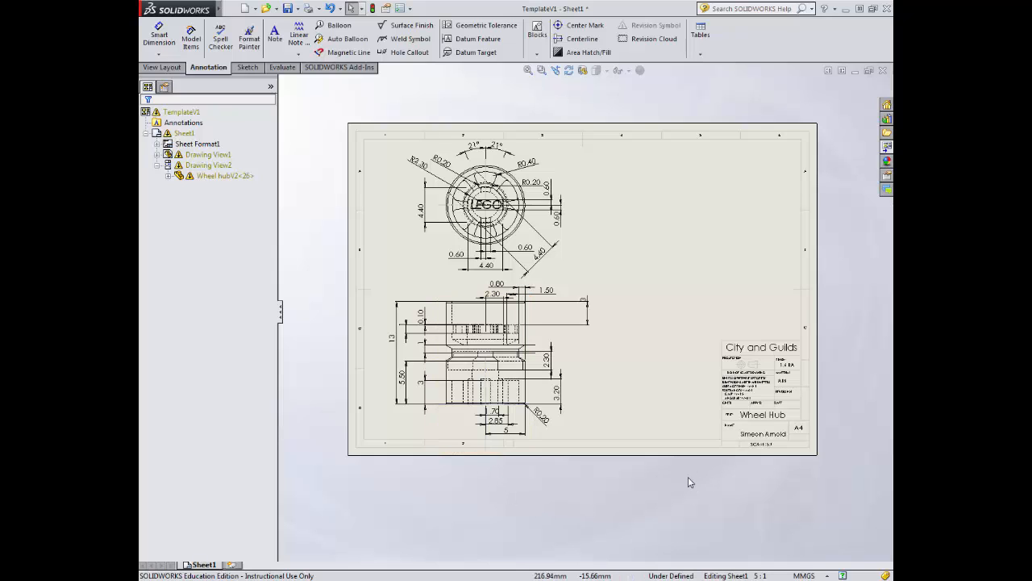
# Add an isometric view of the Wheel hubV2 part above the title block and display it shaded with edges
pyautogui.click(885, 150)
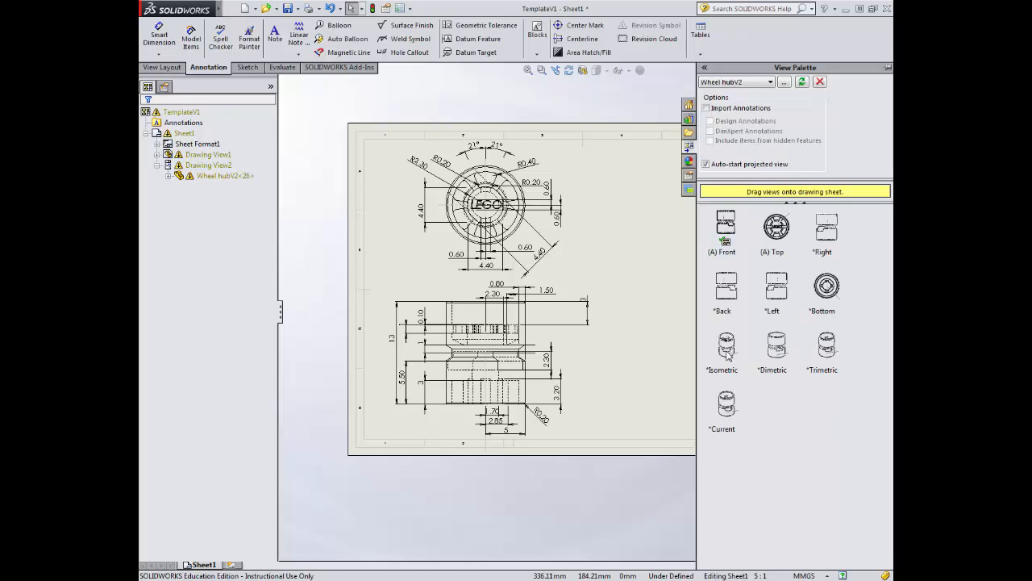
pyautogui.moveTo(726, 355); pyautogui.dragTo(742, 227)
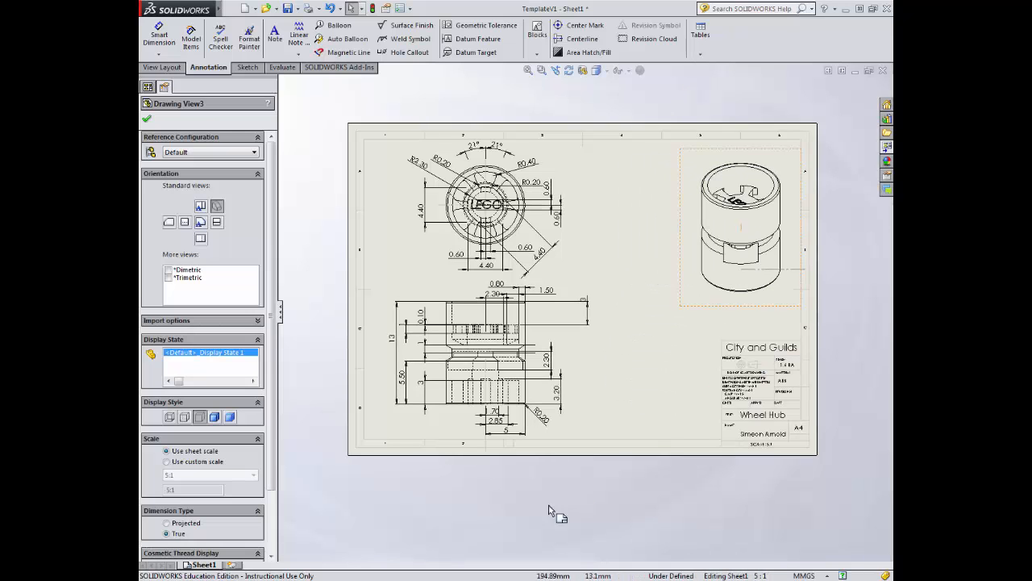
pyautogui.click(214, 417)
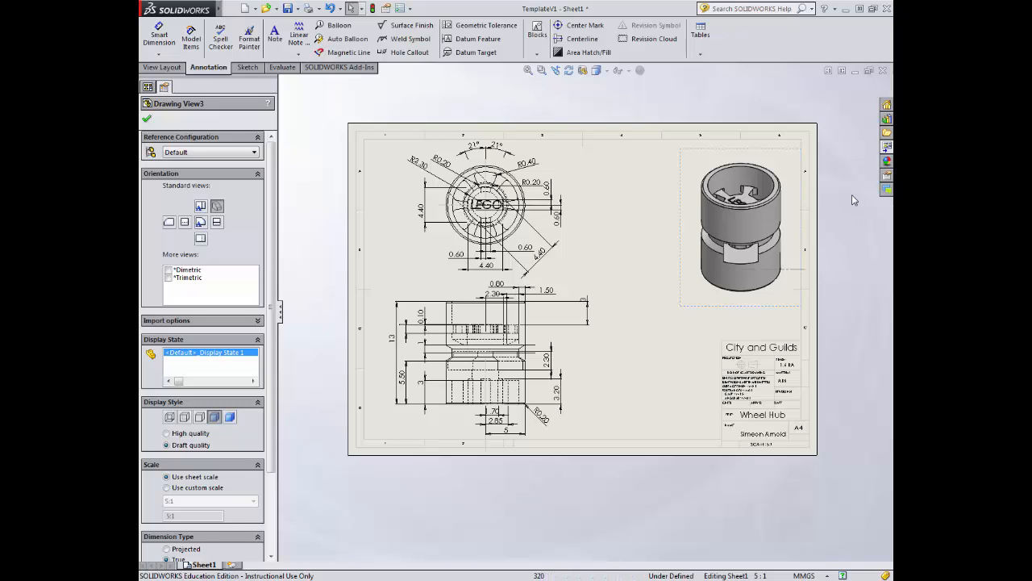
# Switch to the Wheel hubV2 part and orient the model at an angle that shows its underside and cross-shaped hole
pyautogui.click(855, 71)
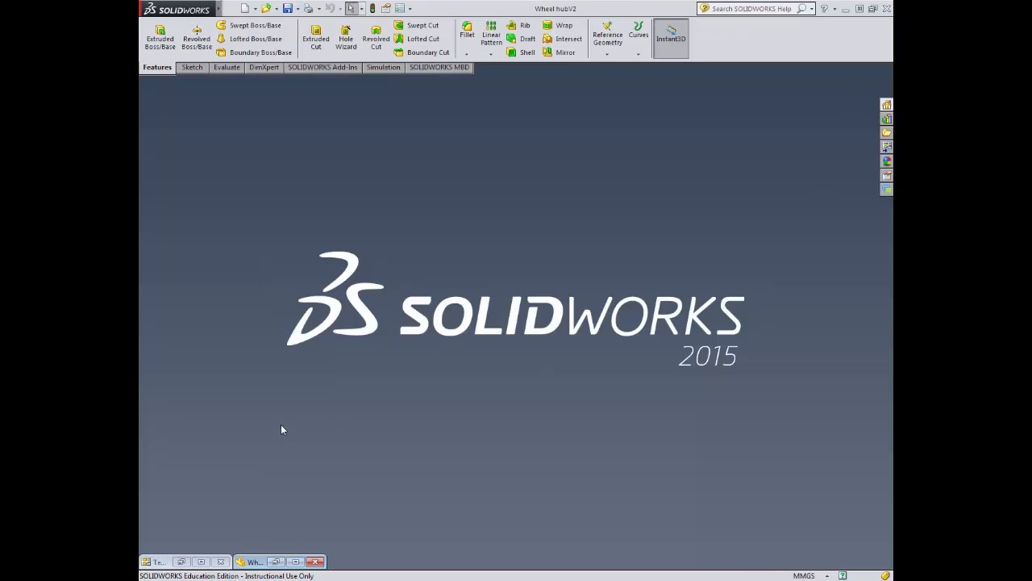
pyautogui.click(297, 562)
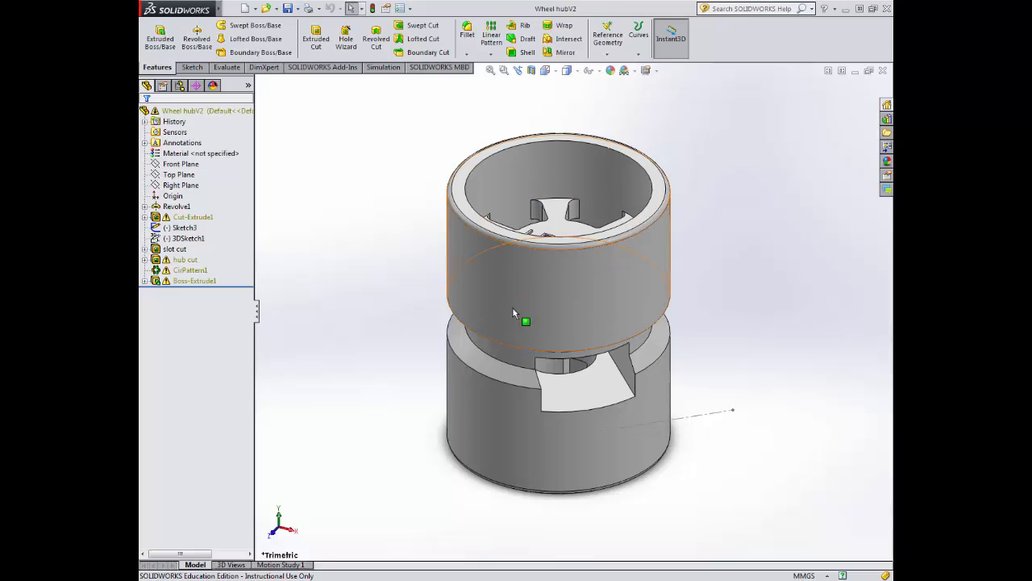
pyautogui.scroll(2, 513, 309)
pyautogui.moveTo(536, 264); pyautogui.dragTo(495, 417, button='middle')
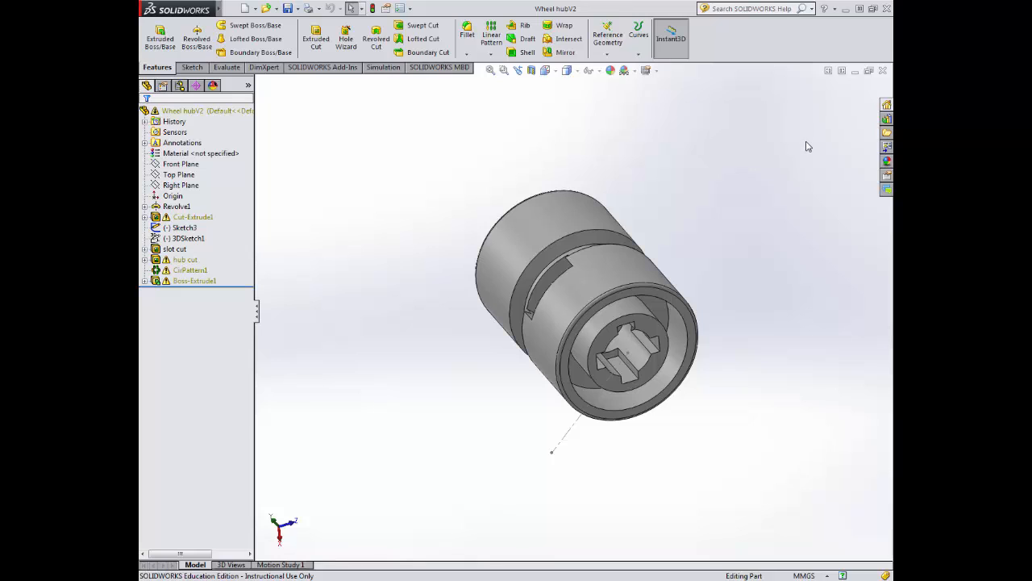
# Return to the drawing, refresh the available model views and place the Current view between the dimensioned views and the isometric view
pyautogui.click(856, 72)
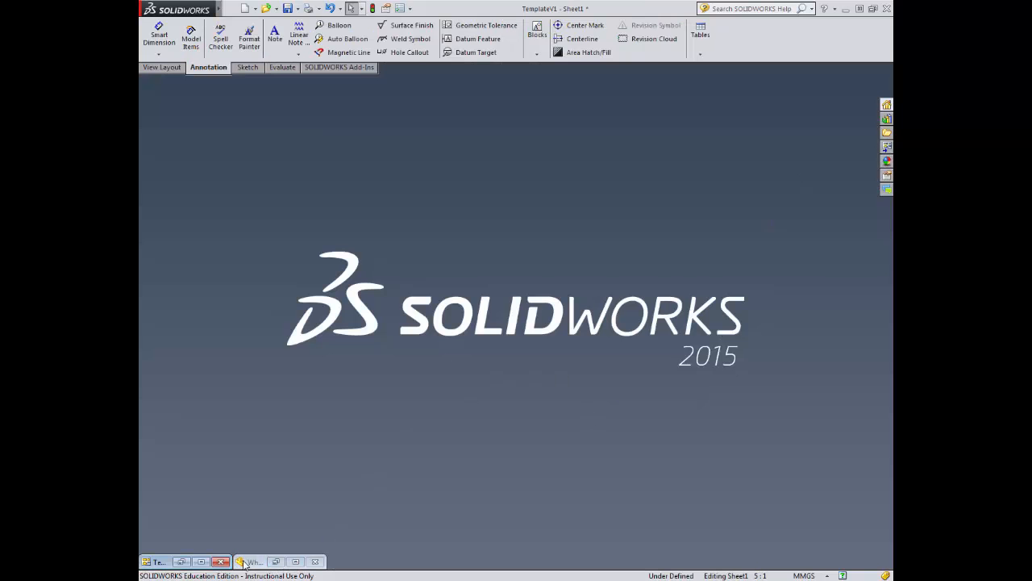
pyautogui.click(207, 562)
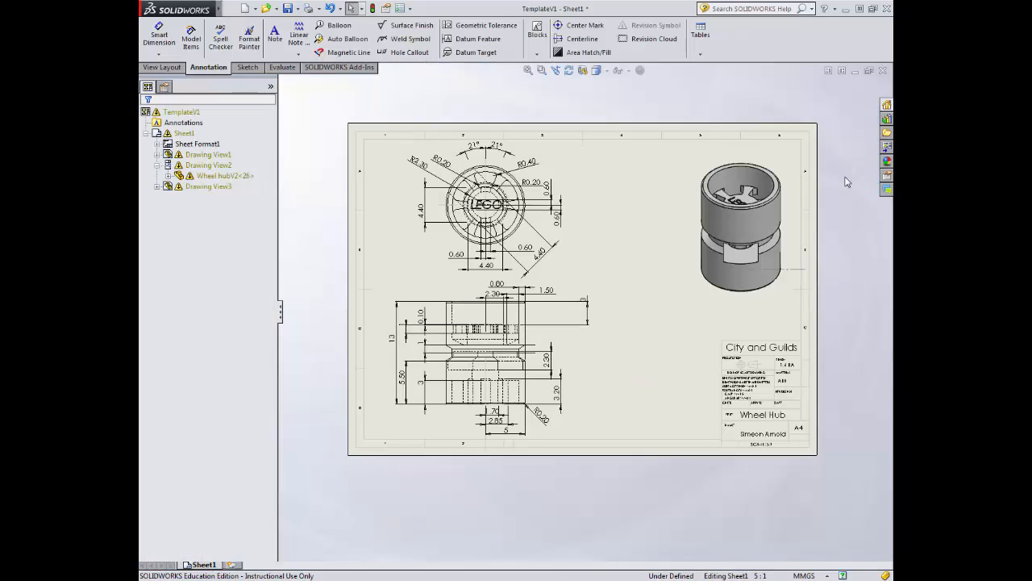
pyautogui.click(885, 173)
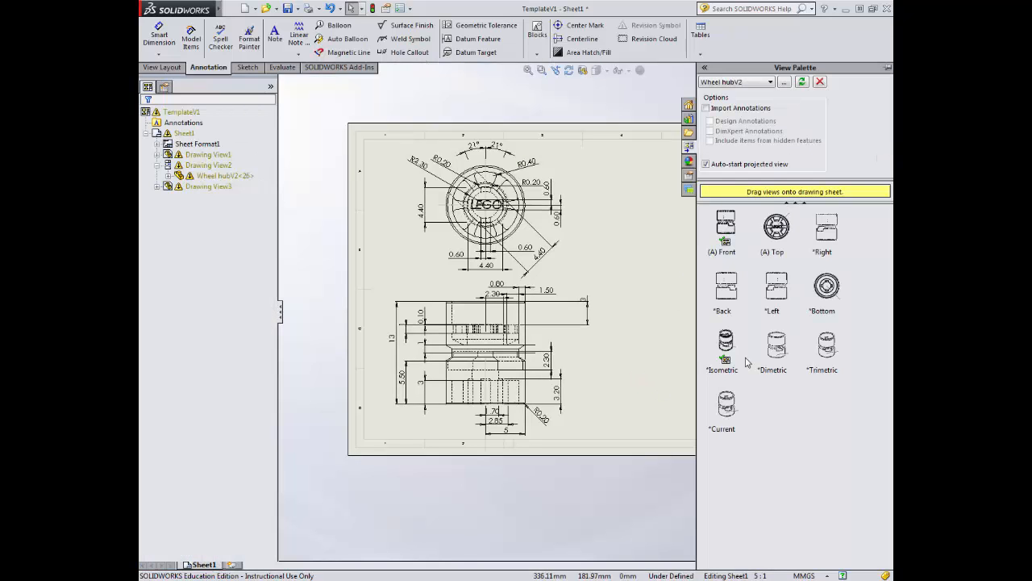
pyautogui.click(803, 83)
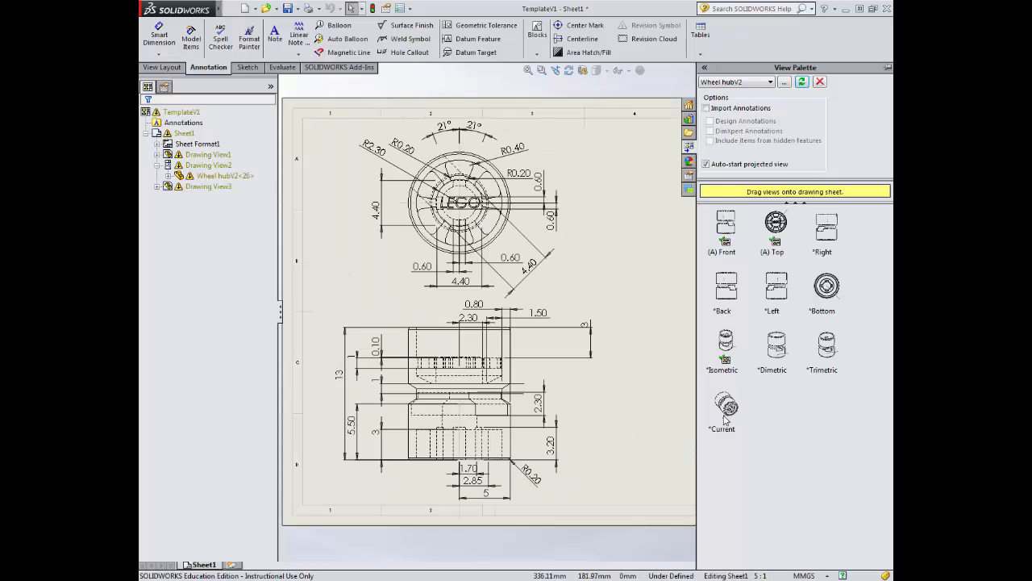
pyautogui.moveTo(729, 411)
pyautogui.mouseDown()
pyautogui.moveTo(653, 364)
pyautogui.moveTo(678, 325)
pyautogui.mouseUp()
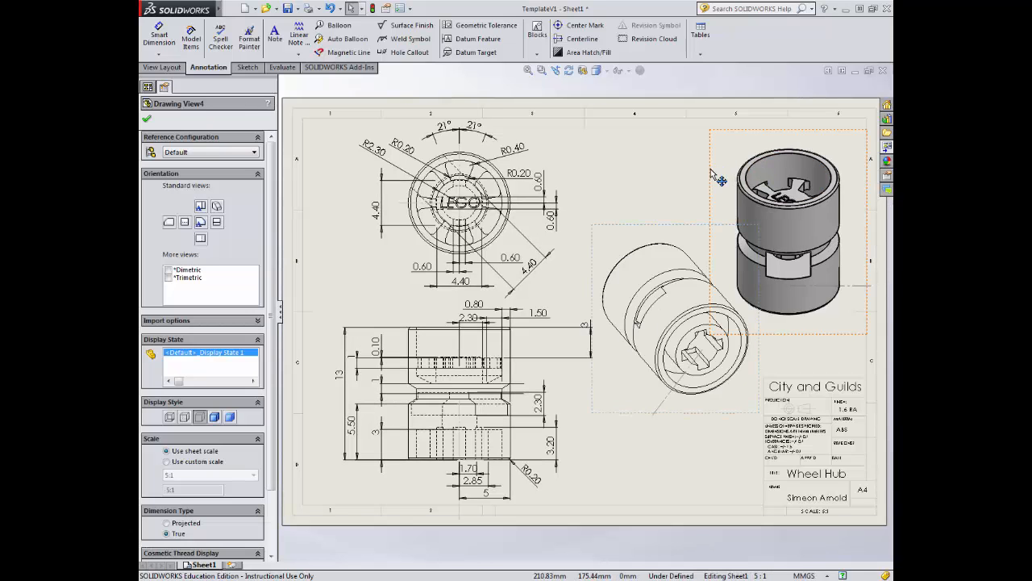
# Move the isometric view slightly up the sheet and hide the stray sketch line in both pictorial views
pyautogui.moveTo(708, 164); pyautogui.dragTo(708, 150)
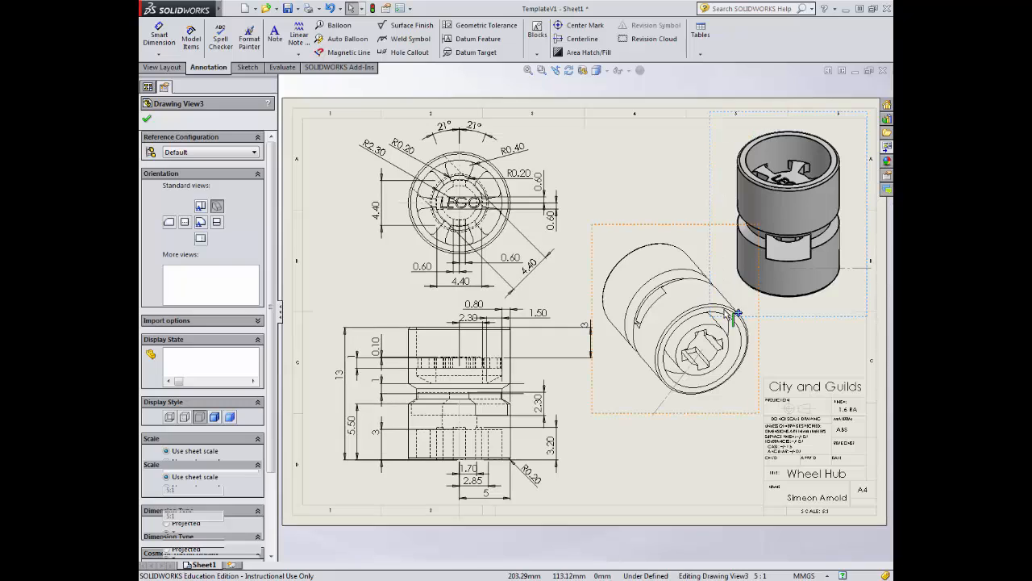
pyautogui.rightClick(854, 269)
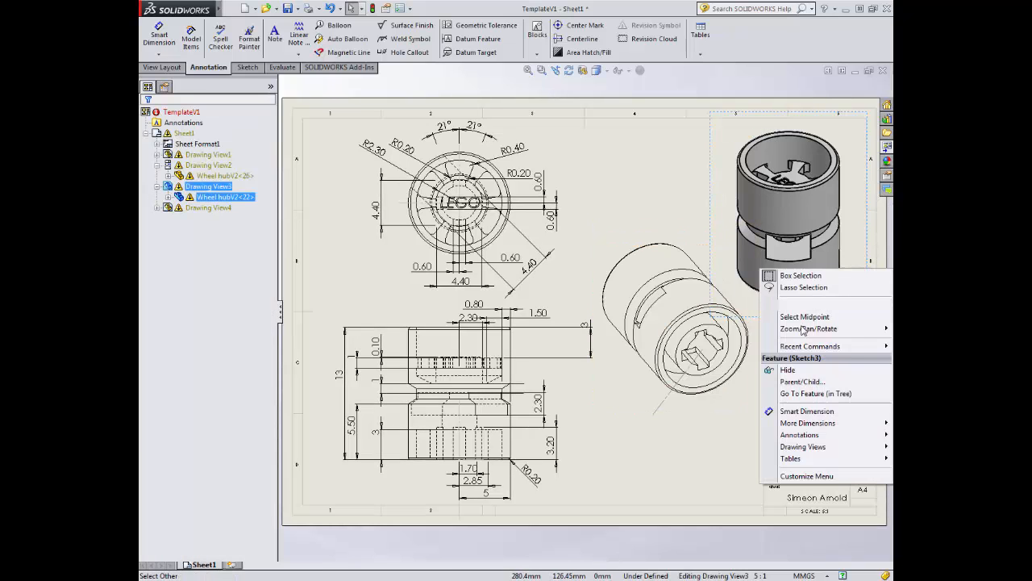
pyautogui.click(789, 370)
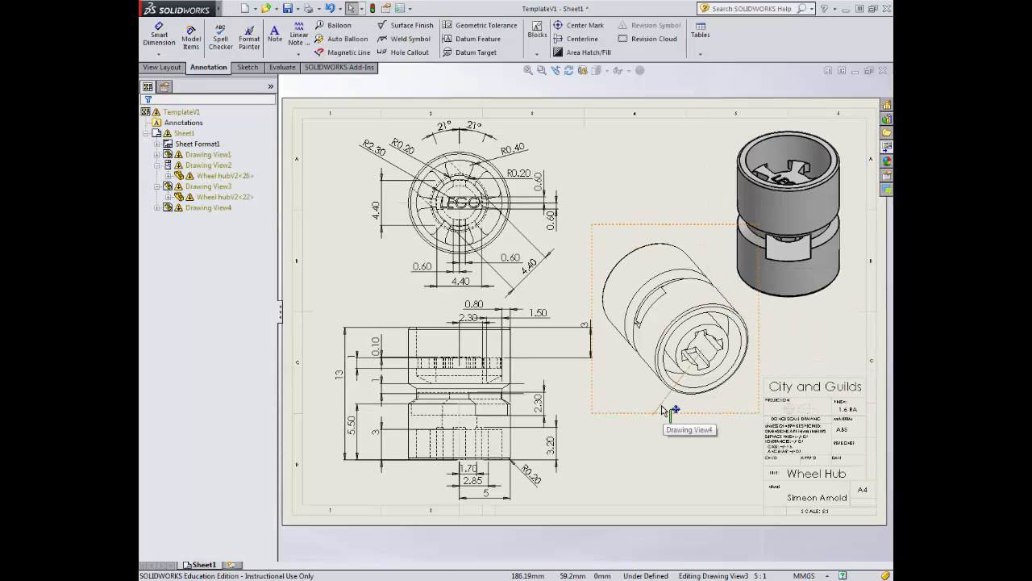
pyautogui.rightClick(664, 410)
pyautogui.click(690, 291)
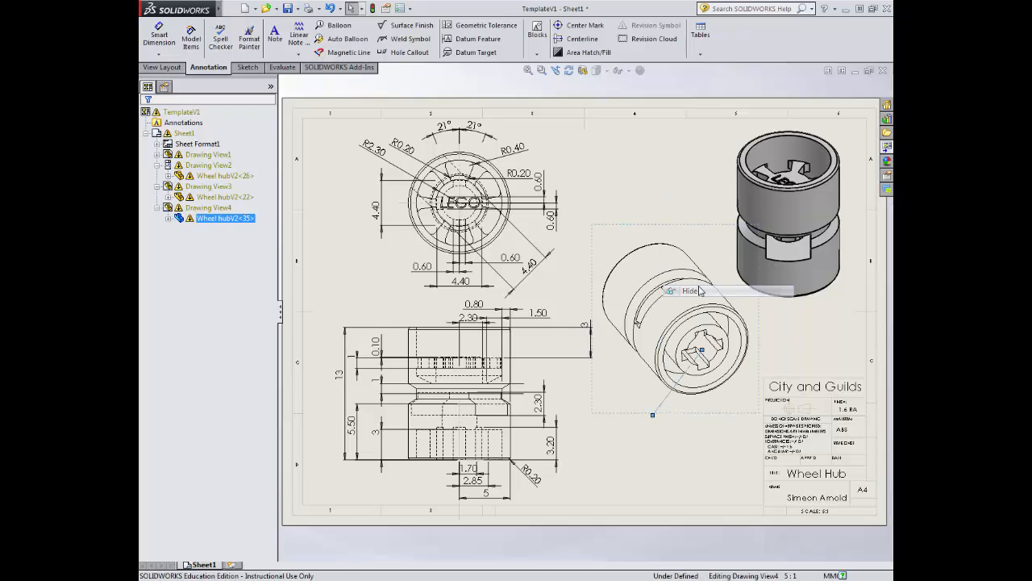
# Shift the underside view slightly right and display it shaded with edges
pyautogui.moveTo(673, 411); pyautogui.dragTo(689, 417)
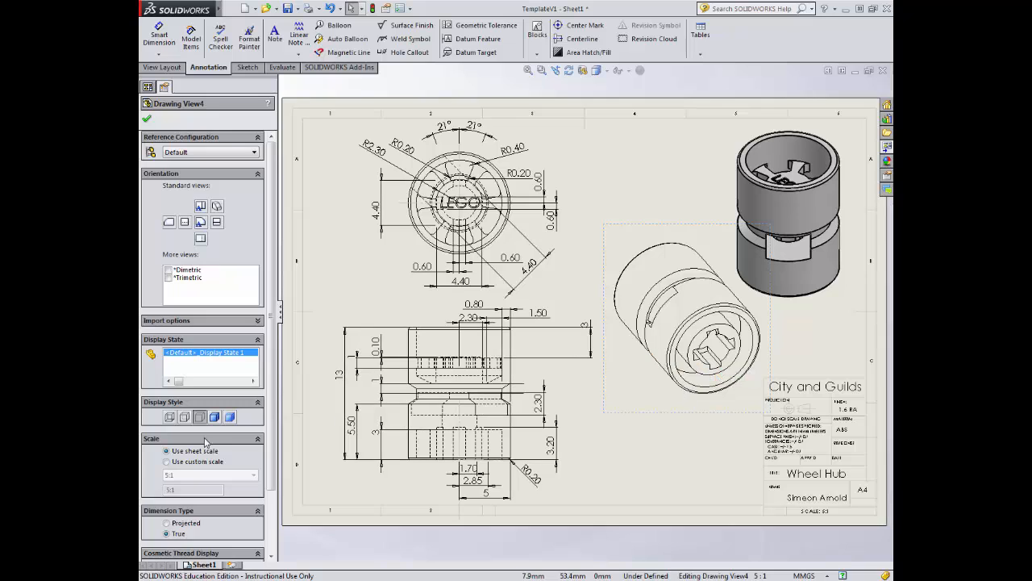
pyautogui.click(217, 418)
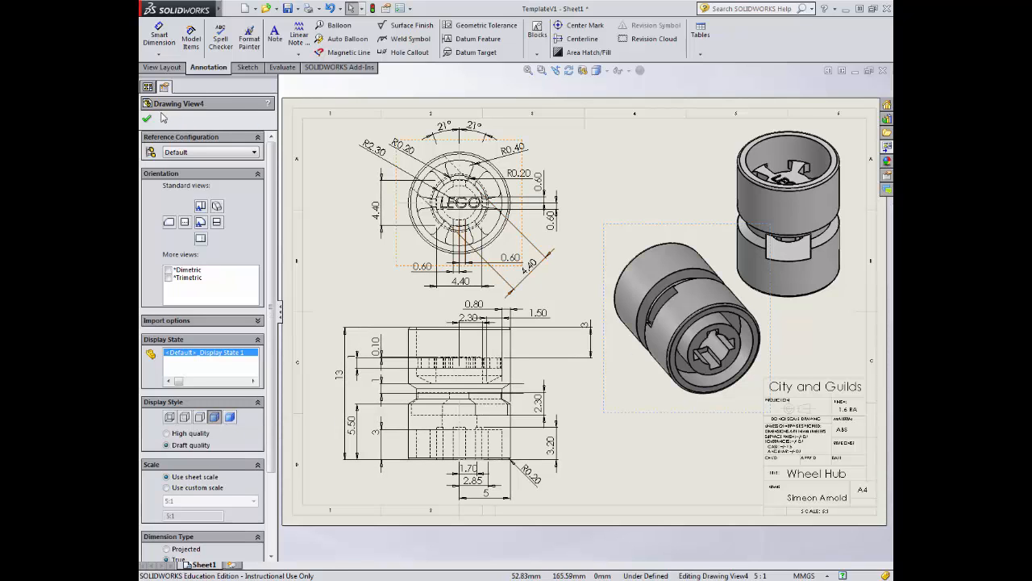
pyautogui.press('Escape')
# Add a two-line note reading "ISOMETRIC VIEW" and "SCALE 5:1" beneath the isometric view
pyautogui.click(274, 36)
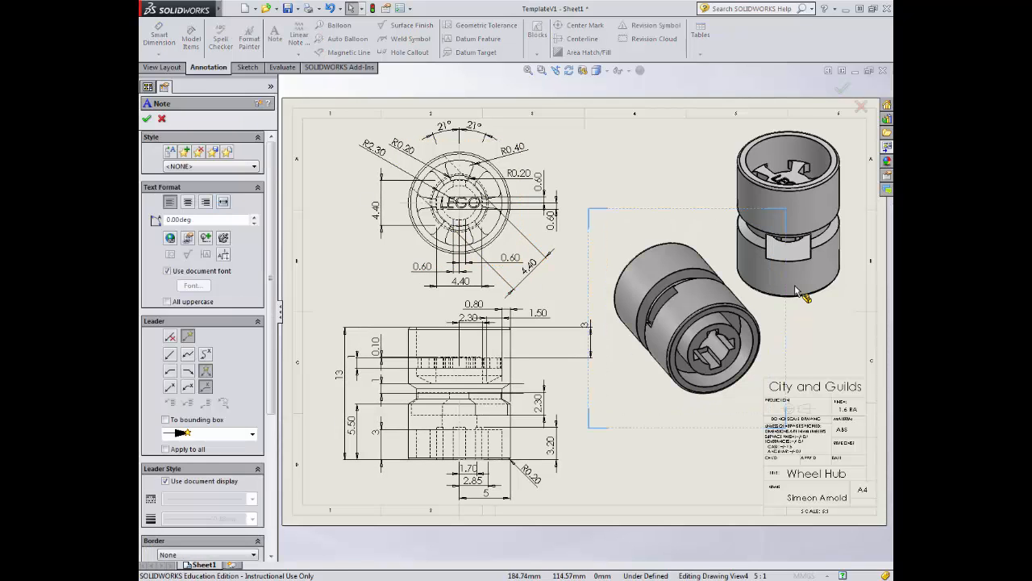
pyautogui.click(786, 318)
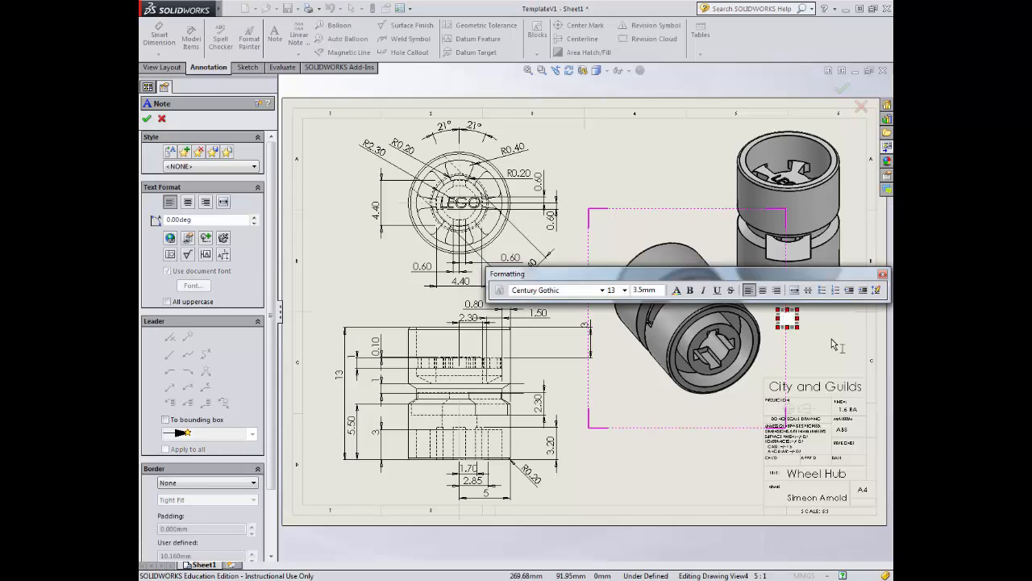
pyautogui.write('ISOM')
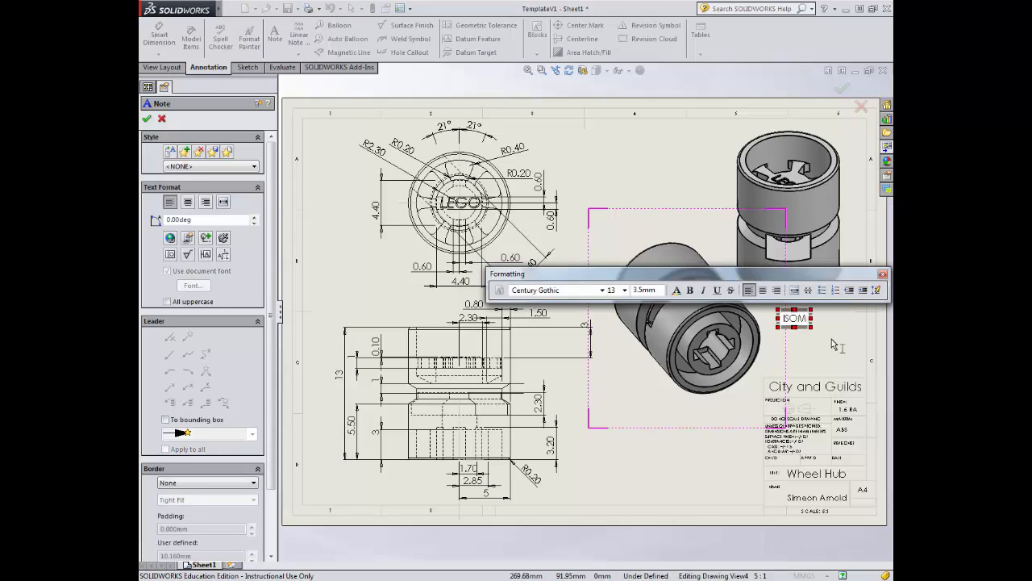
pyautogui.write('ETRIC')
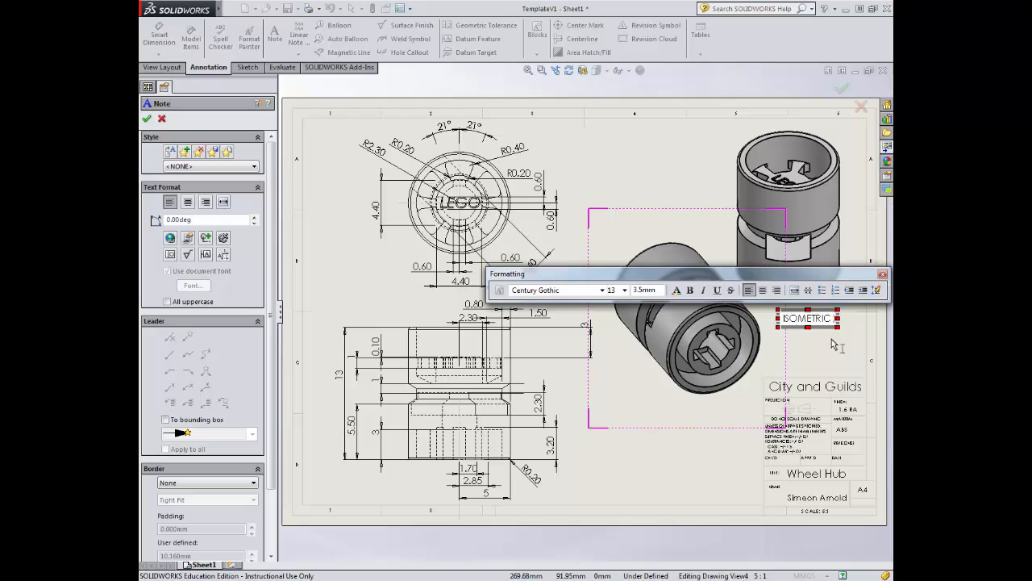
pyautogui.write(' VIEW')
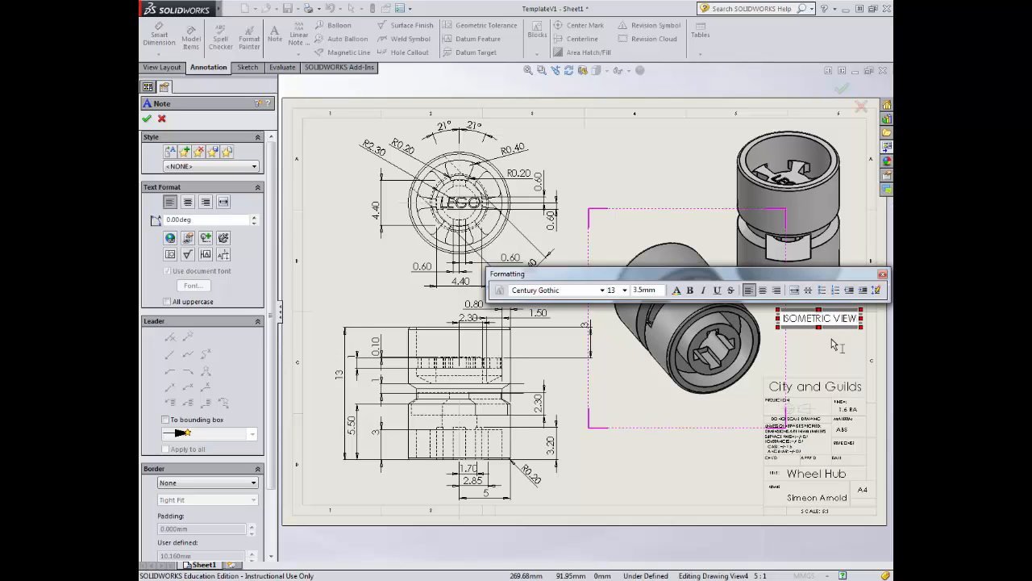
pyautogui.press('Return')
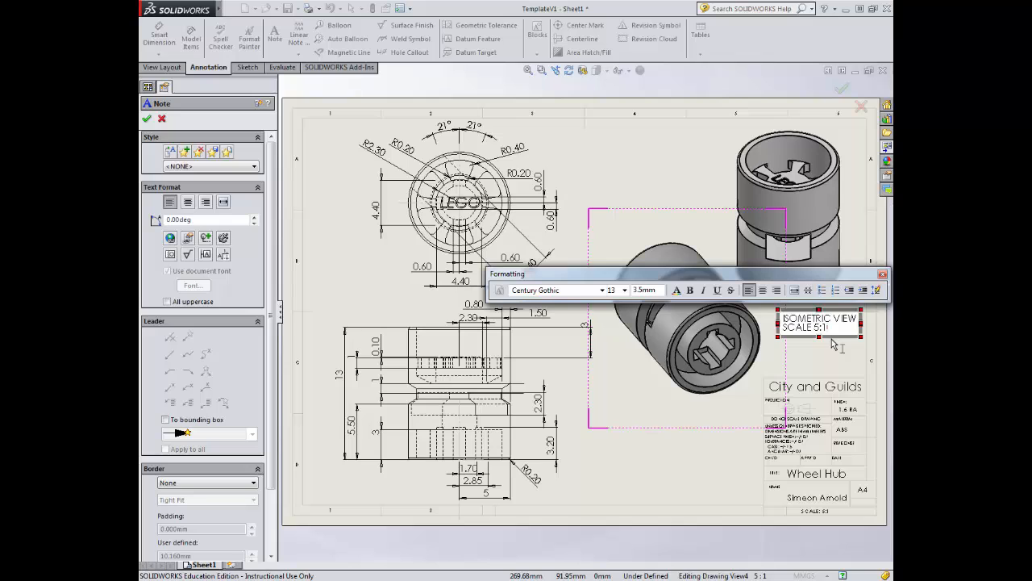
pyautogui.click(617, 446)
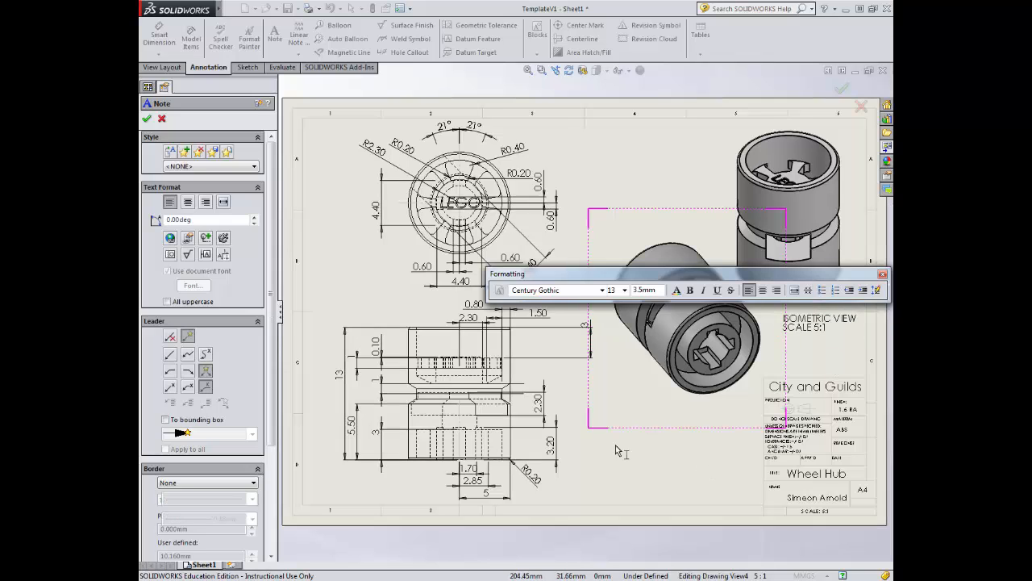
pyautogui.click(147, 118)
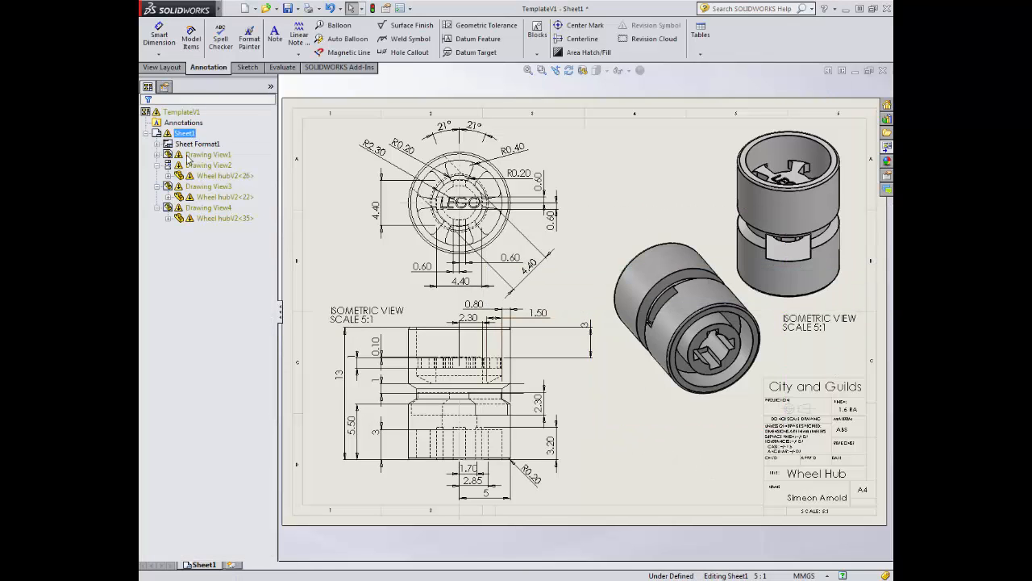
# Remove the stray note copy above the front view and place a copy of the isometric view's note beneath the underside view
pyautogui.click(714, 187)
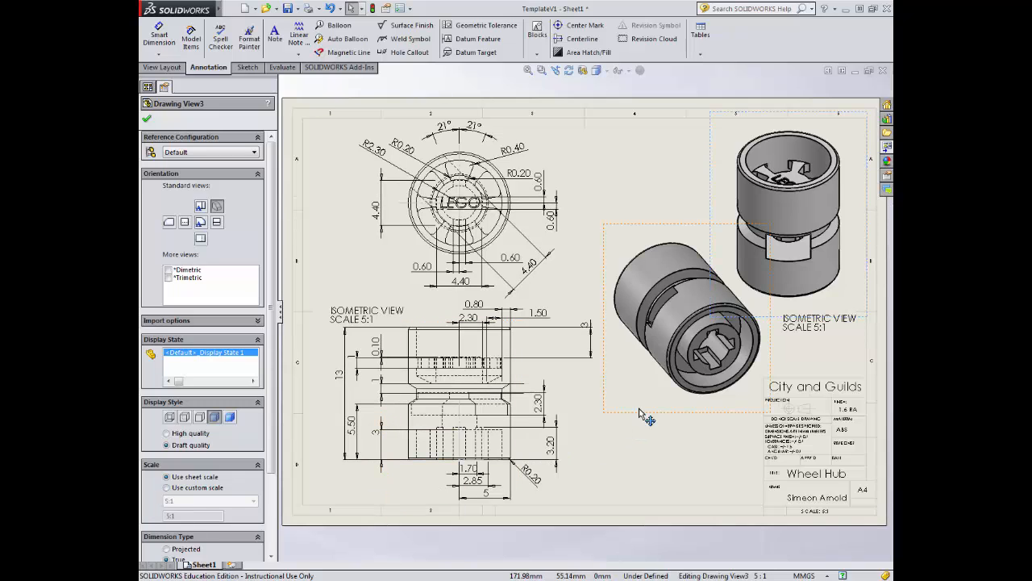
pyautogui.click(147, 119)
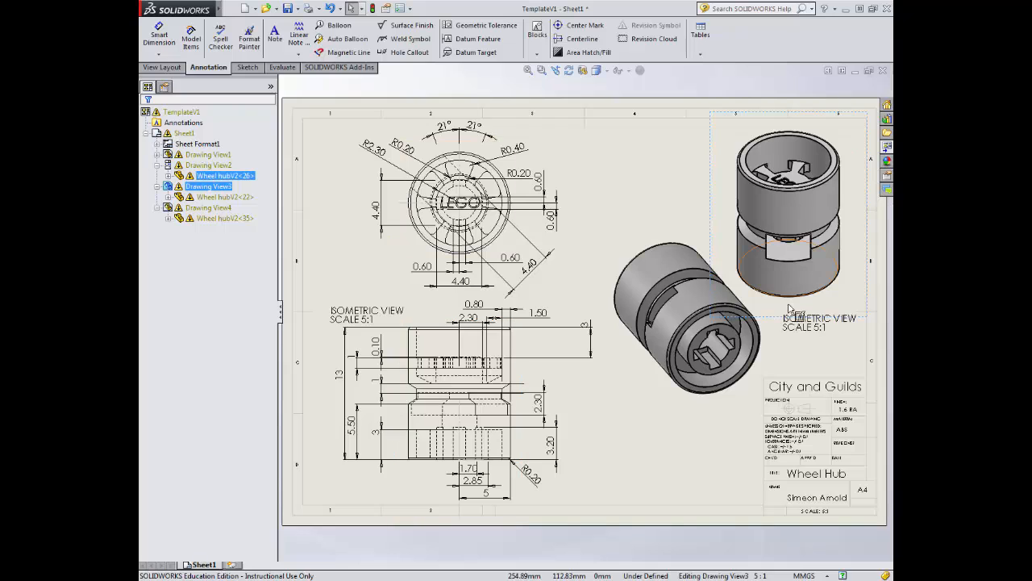
pyautogui.click(798, 335)
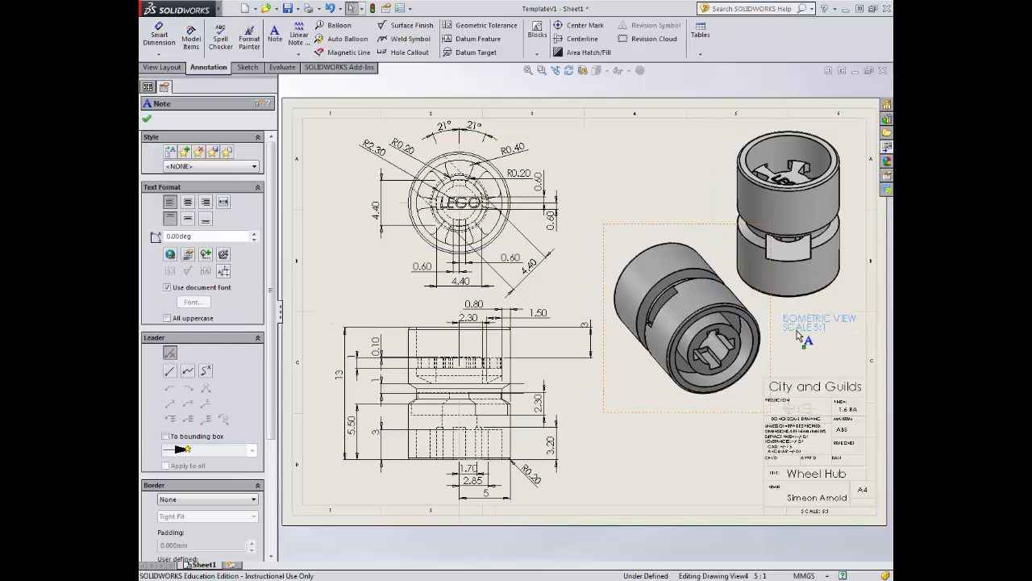
pyautogui.moveTo(798, 335); pyautogui.dragTo(677, 410)
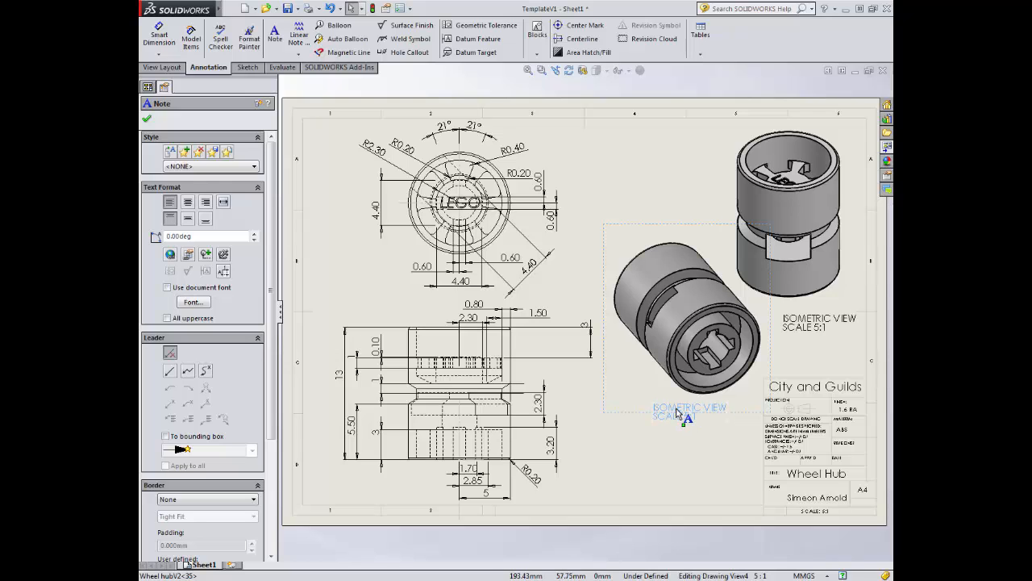
# Change the first line of the note beneath the underside view to "ALTERNATIVE VIEW"
pyautogui.click(678, 413)
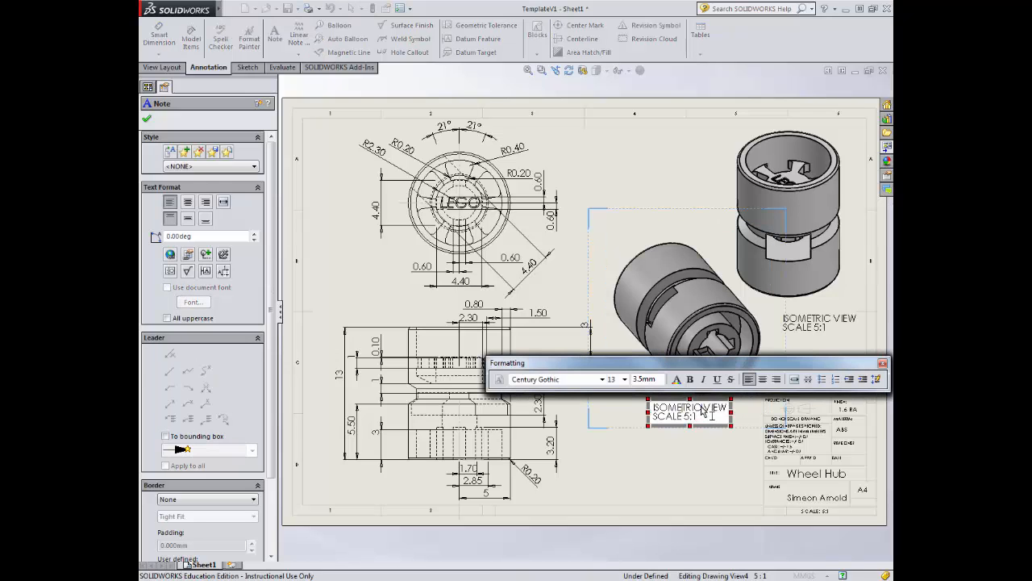
pyautogui.click(695, 407)
pyautogui.press('BackSpace')
pyautogui.press('BackSpace')
pyautogui.press('BackSpace')
pyautogui.press('BackSpace')
pyautogui.press('BackSpace')
pyautogui.press('BackSpace')
pyautogui.press('BackSpace')
pyautogui.press('BackSpace')
pyautogui.press('BackSpace')
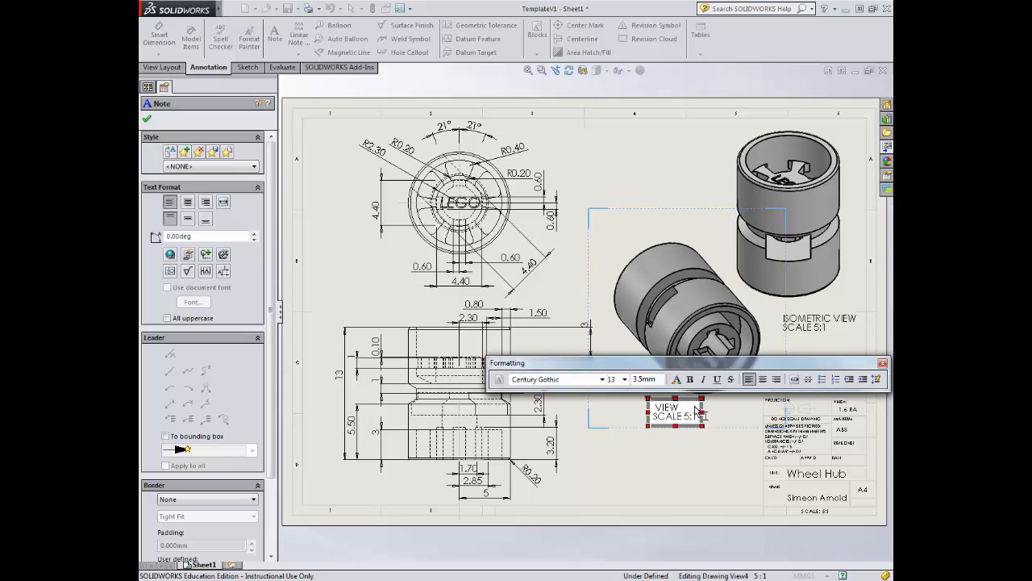
pyautogui.write('After ')
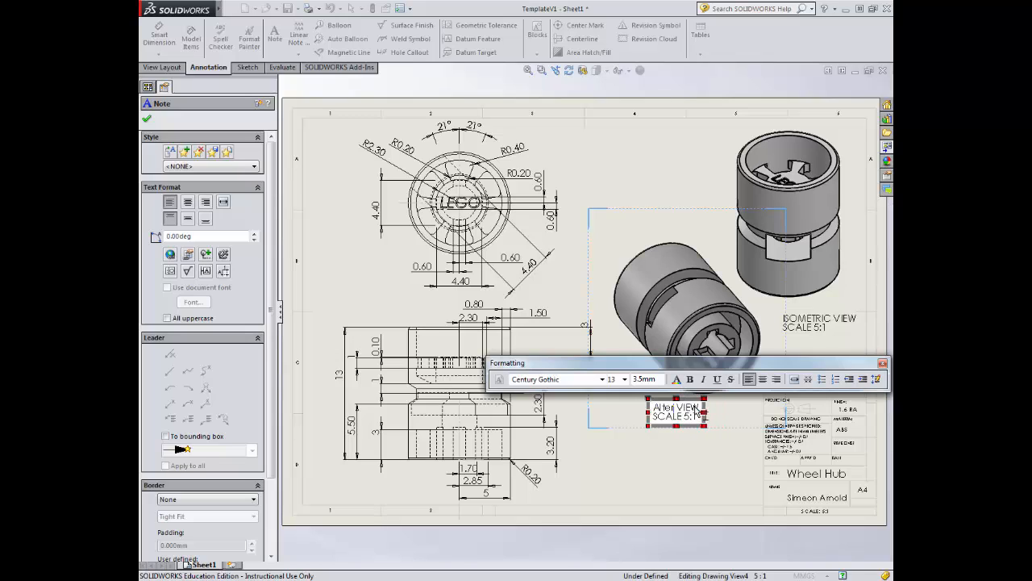
pyautogui.write('na')
pyautogui.press('BackSpace')
pyautogui.press('BackSpace')
pyautogui.press('BackSpace')
pyautogui.press('BackSpace')
pyautogui.press('BackSpace')
pyautogui.press('BackSpace')
pyautogui.press('BackSpace')
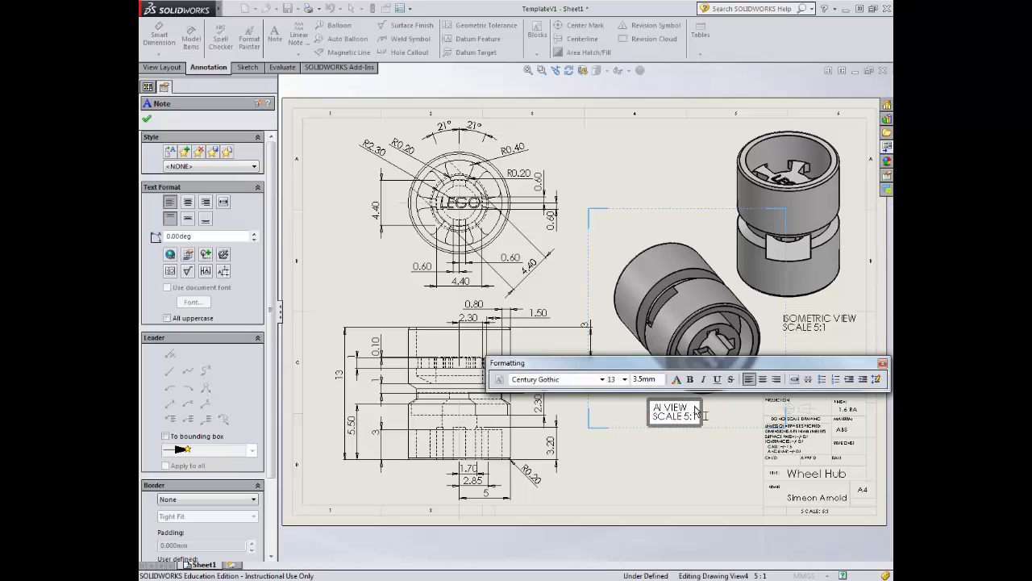
pyautogui.write('LTERNATIVE')
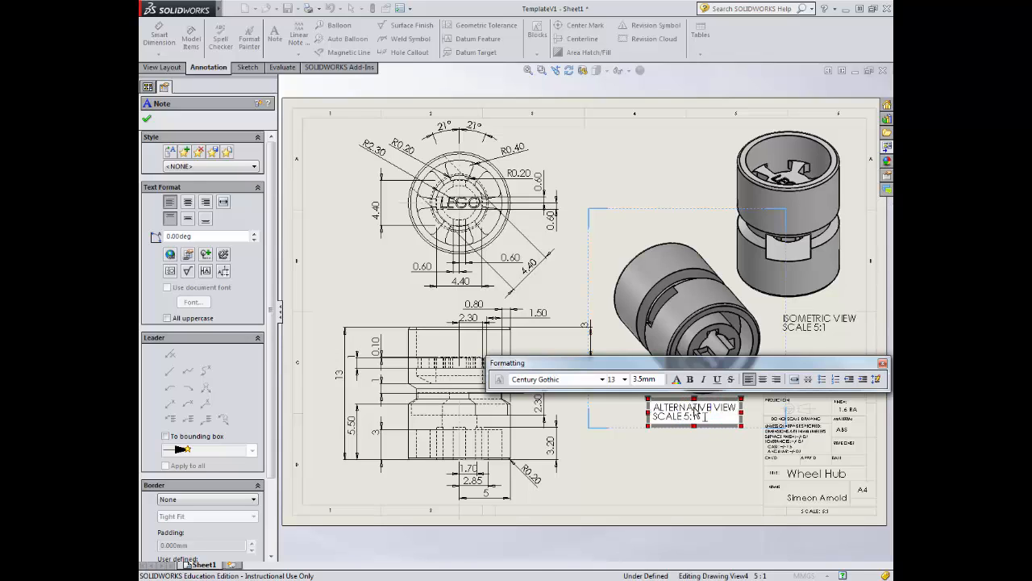
pyautogui.press('Escape')
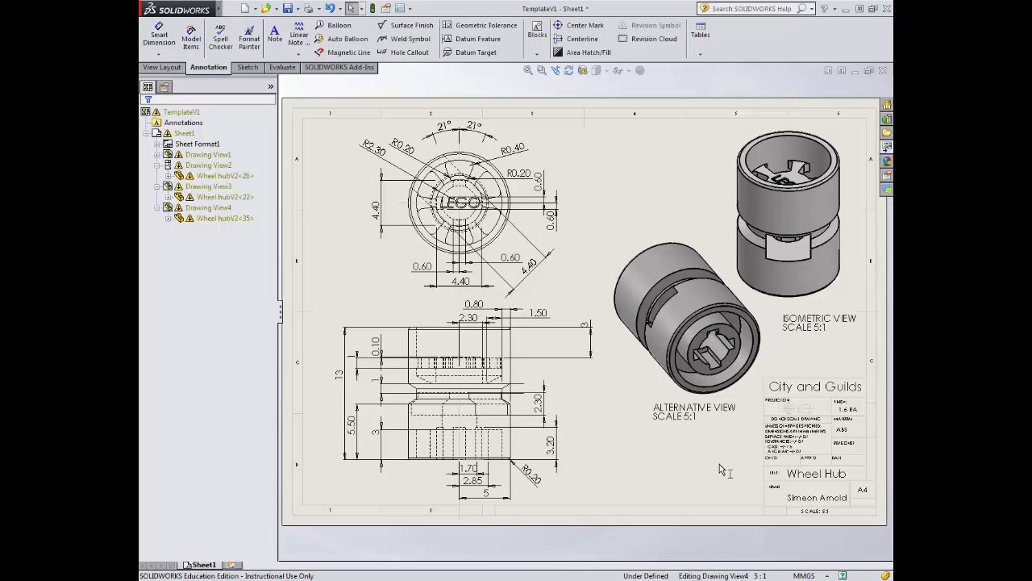